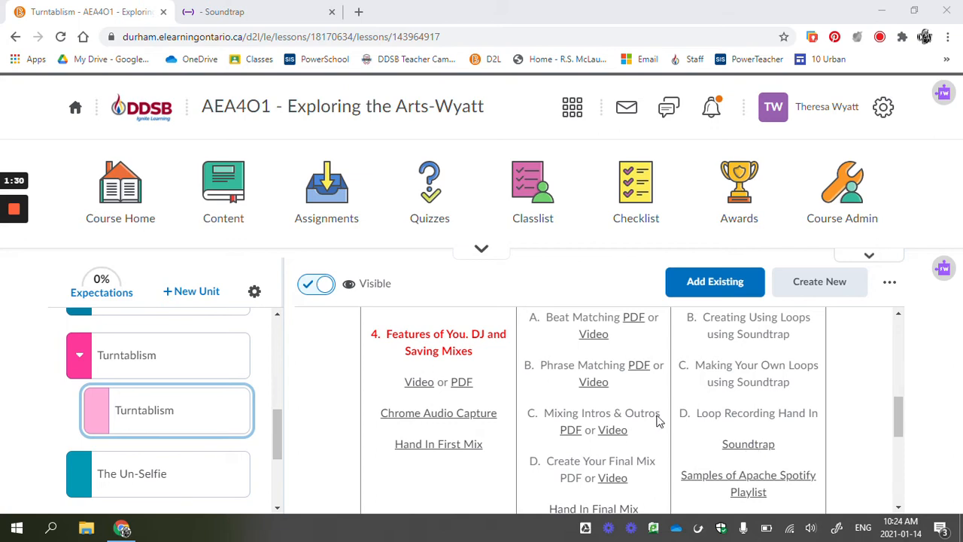
Switch to the Soundtrap studio, discarding the unsaved changes of the last project, and start a new Music project.
click(275, 19)
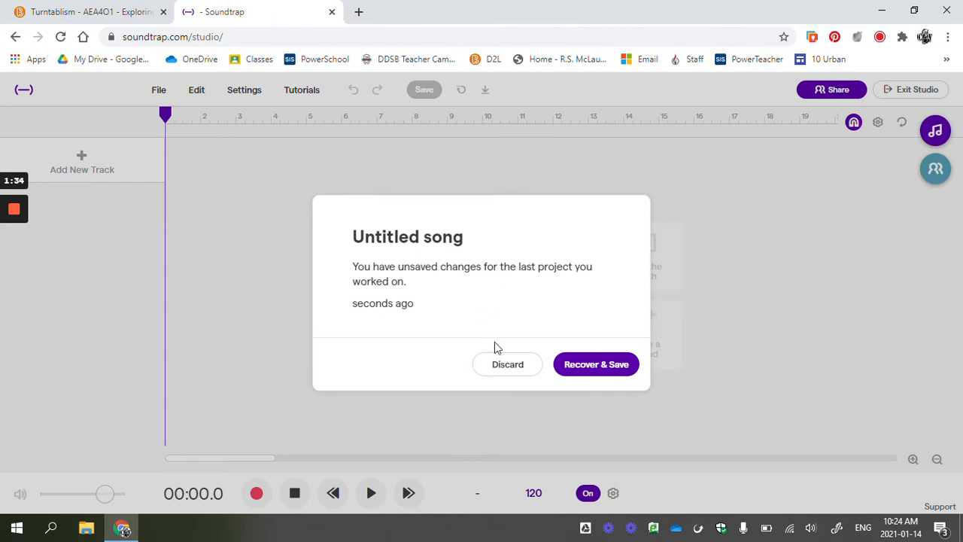
click(510, 363)
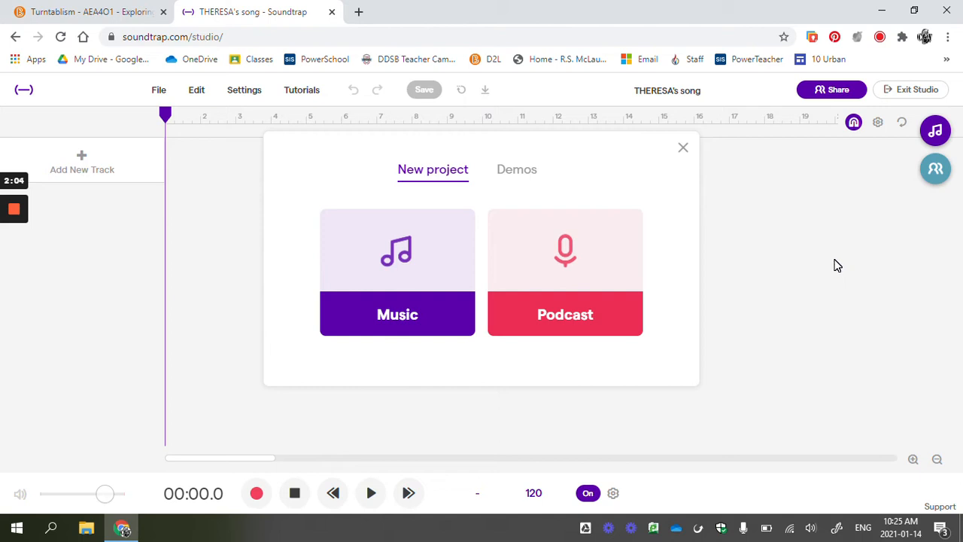
click(431, 312)
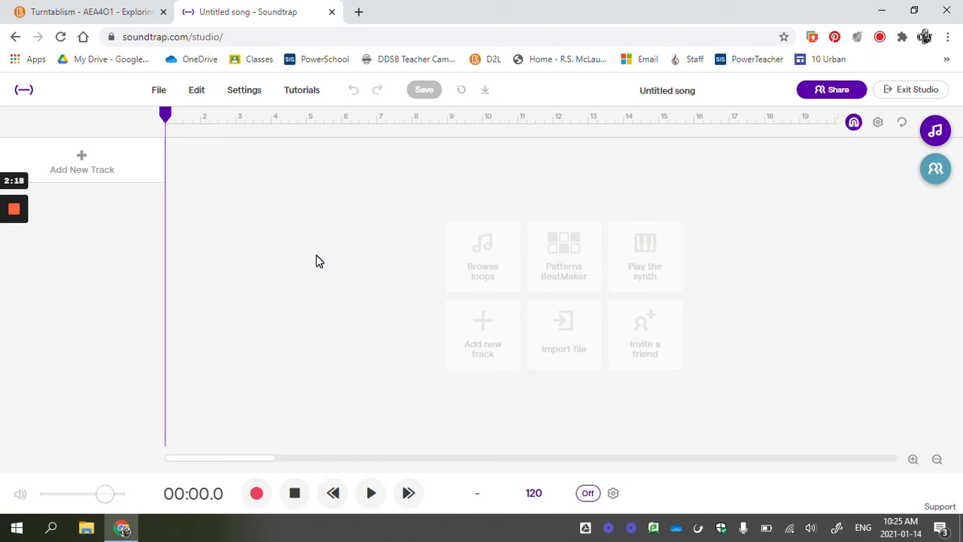
Open the loop library for a new track and browse the Originals loops.
click(81, 159)
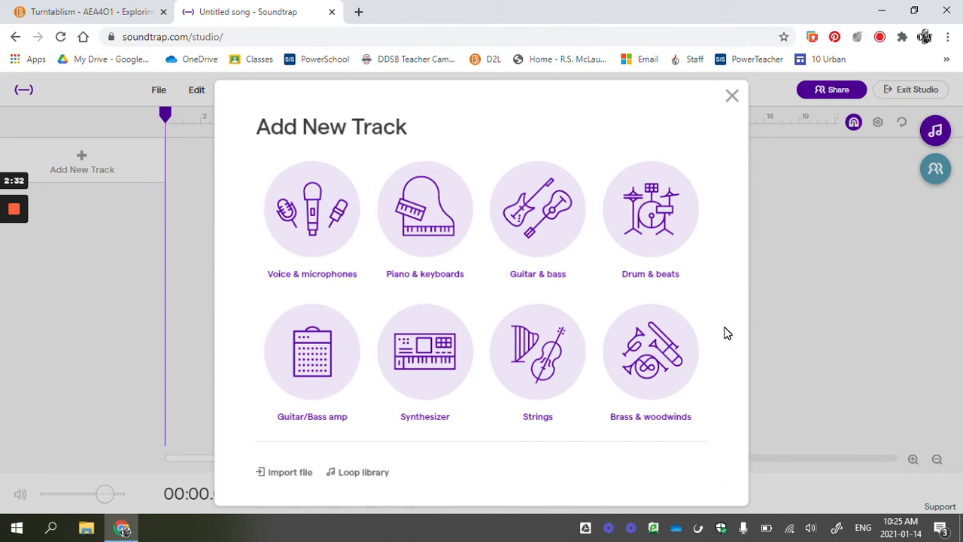
click(367, 472)
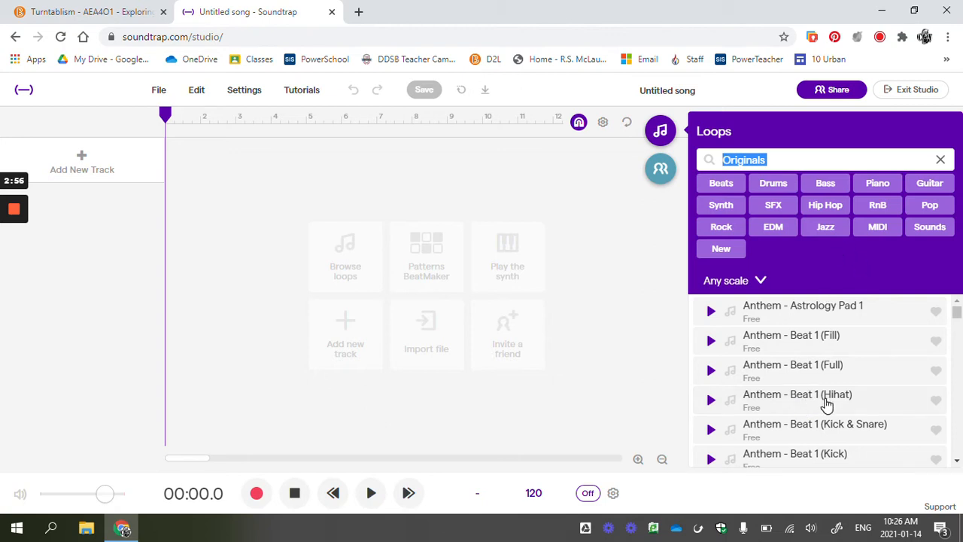
scroll(826, 404, down, 8)
scroll(827, 404, up, 3)
scroll(826, 404, up, 5)
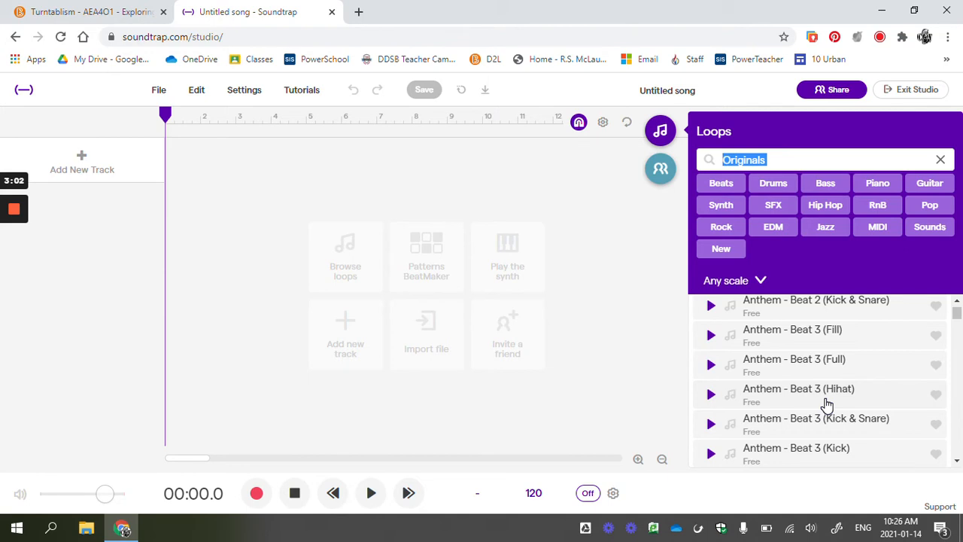
Narrow the loop search to "Hip Hop awesome", leaving out the Originals filter.
click(823, 207)
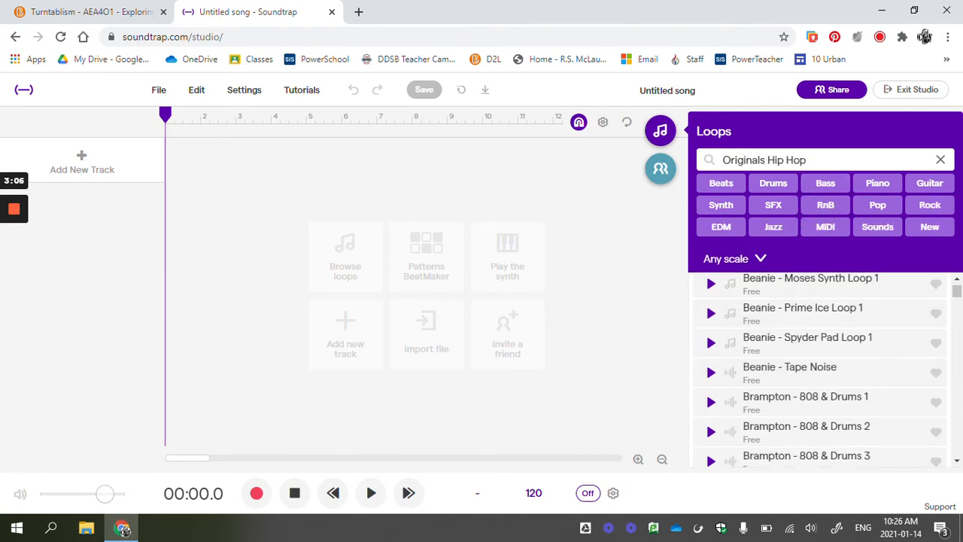
text(awesome)
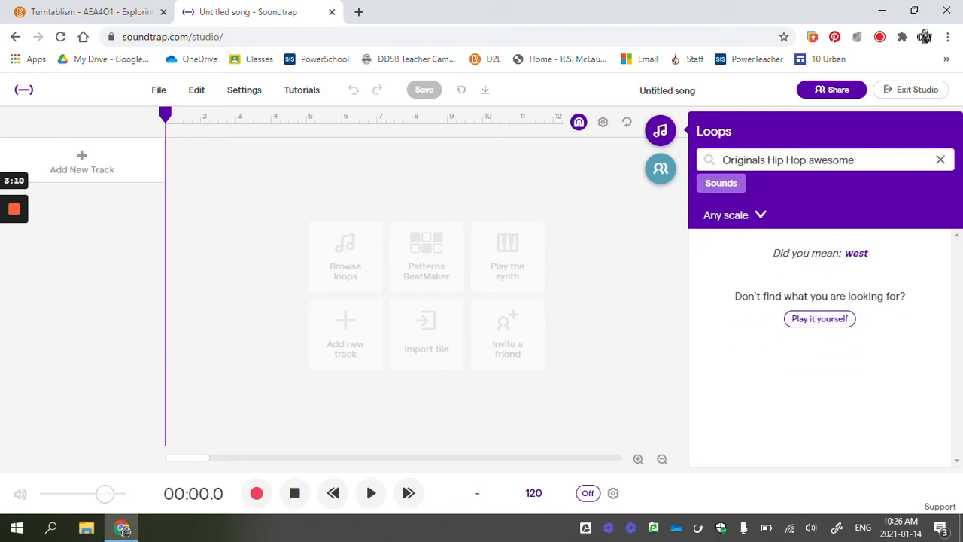
click(766, 160)
key(BackSpace)
key(BackSpace)
key(BackSpace)
key(BackSpace)
key(BackSpace)
key(BackSpace)
key(BackSpace)
key(BackSpace)
key(BackSpace)
key(BackSpace)
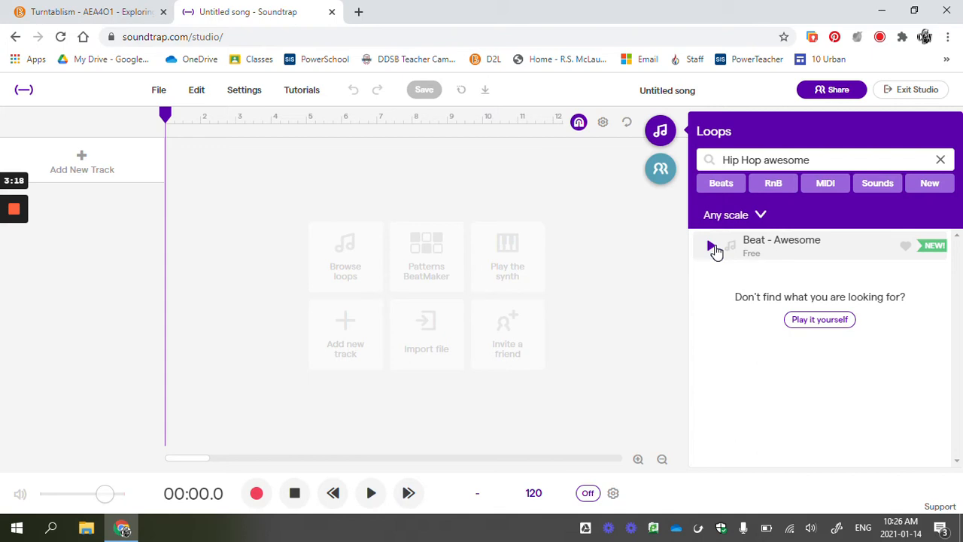
Add the "Beat - Awesome" loop as a new track starting at bar 1, auditioning it before and after placing it.
click(713, 248)
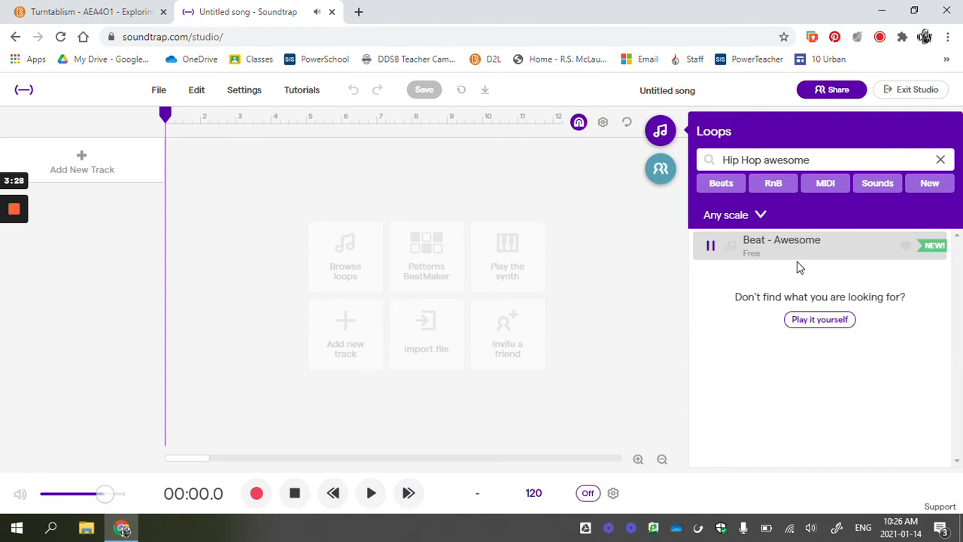
click(710, 250)
drag(797, 256, 167, 166)
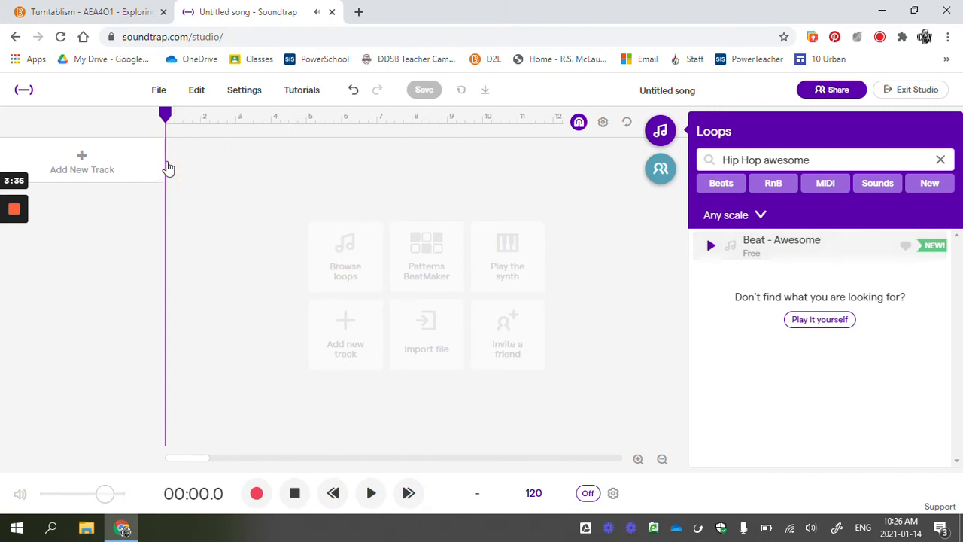
key(space)
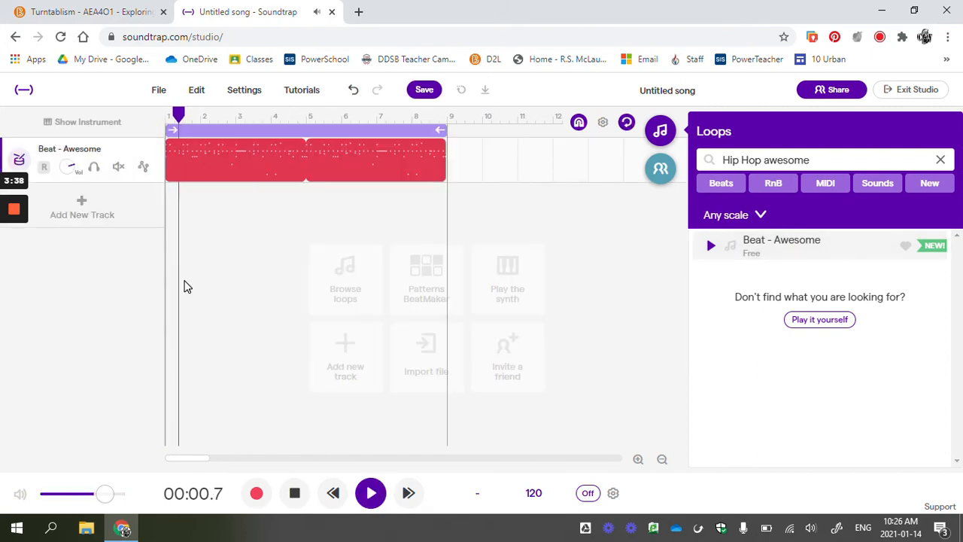
click(294, 491)
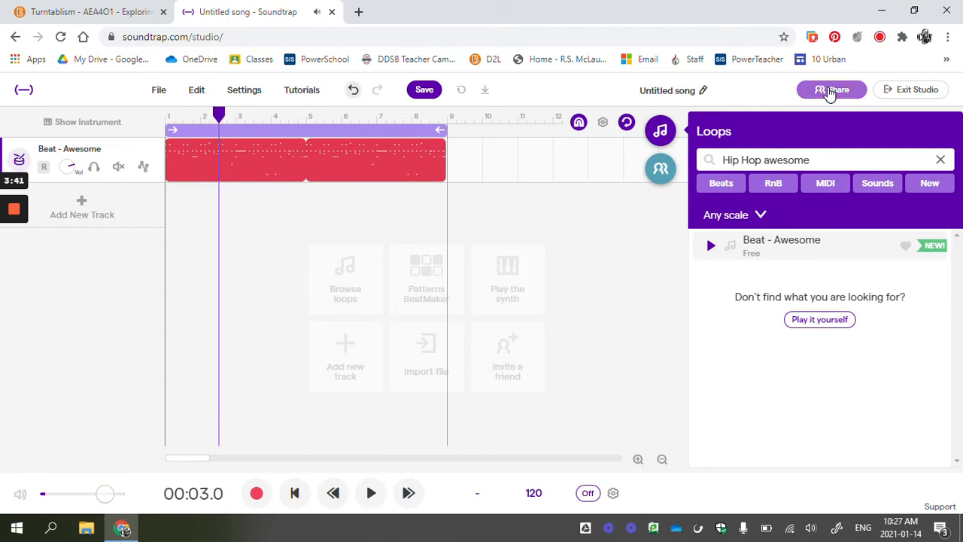
Clear the loop search and look at the options available for the Beat - Awesome track.
click(940, 160)
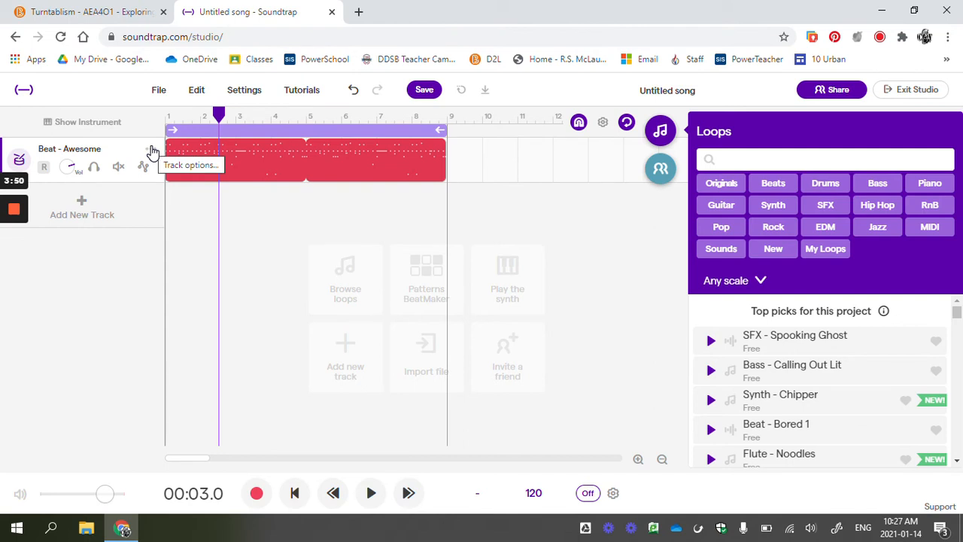
click(150, 150)
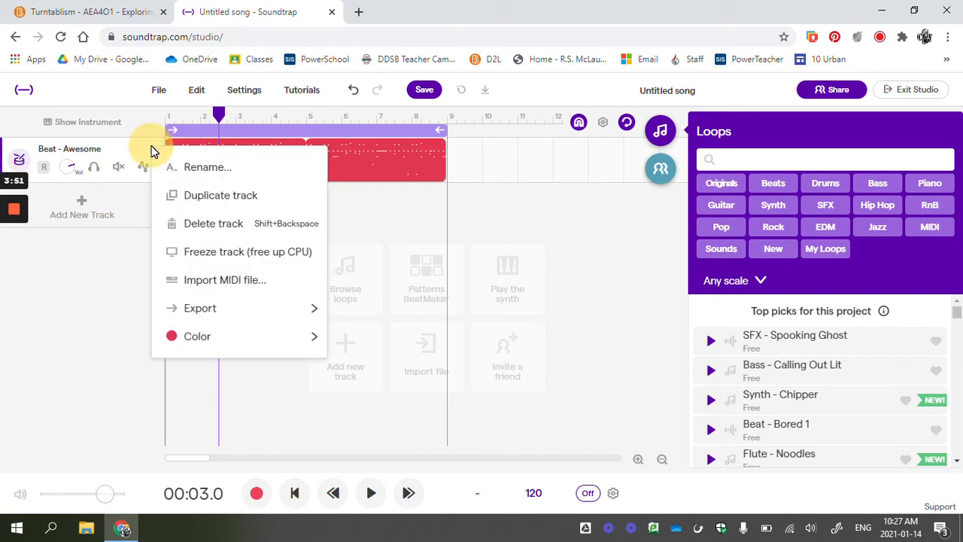
click(101, 262)
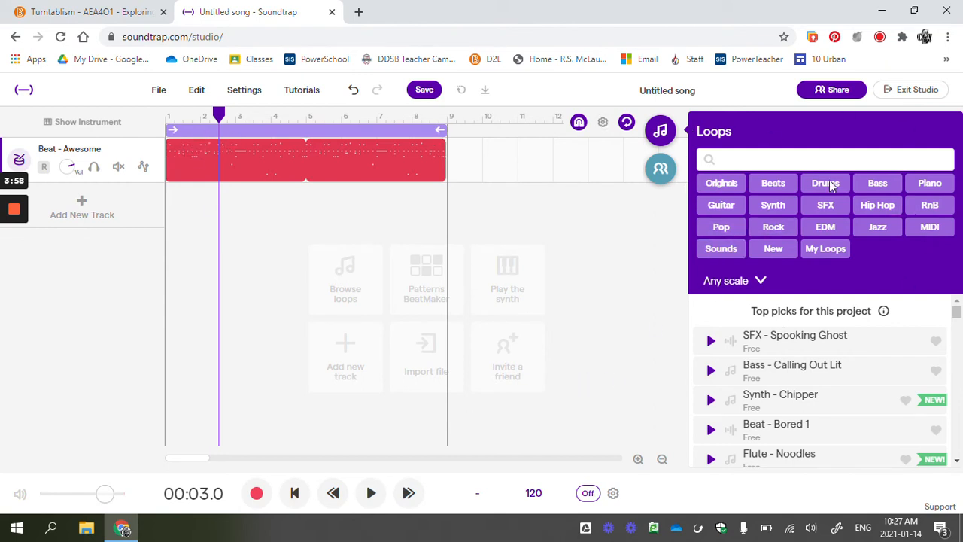
Hide the loop library and play the beat track from the start of the song, pausing shortly after bar 5.
click(660, 131)
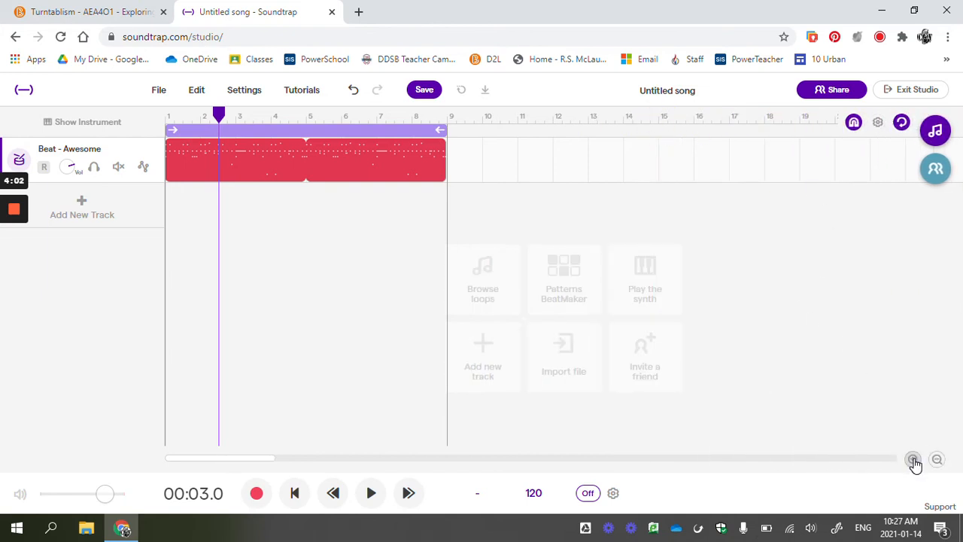
click(912, 459)
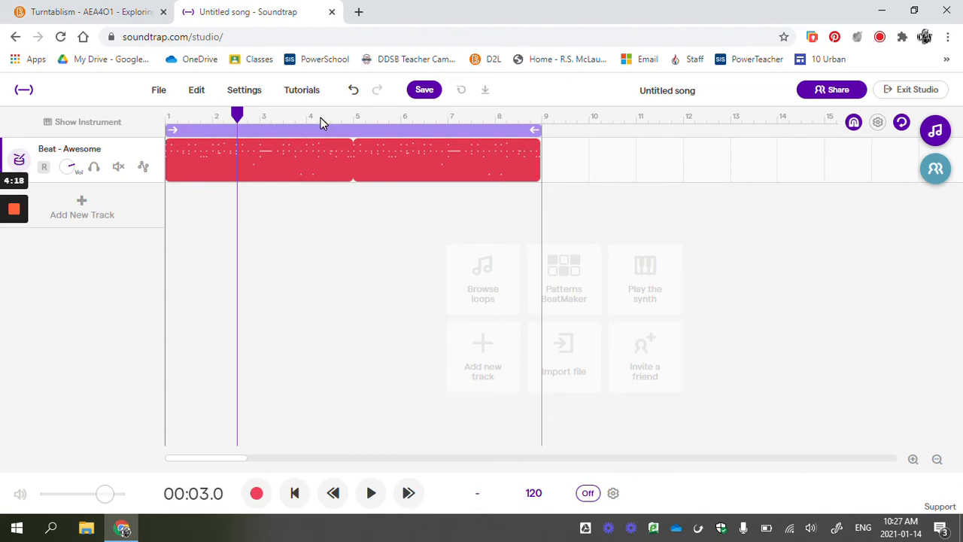
mouse_move(308, 149)
drag(238, 116, 177, 115)
click(295, 490)
click(373, 494)
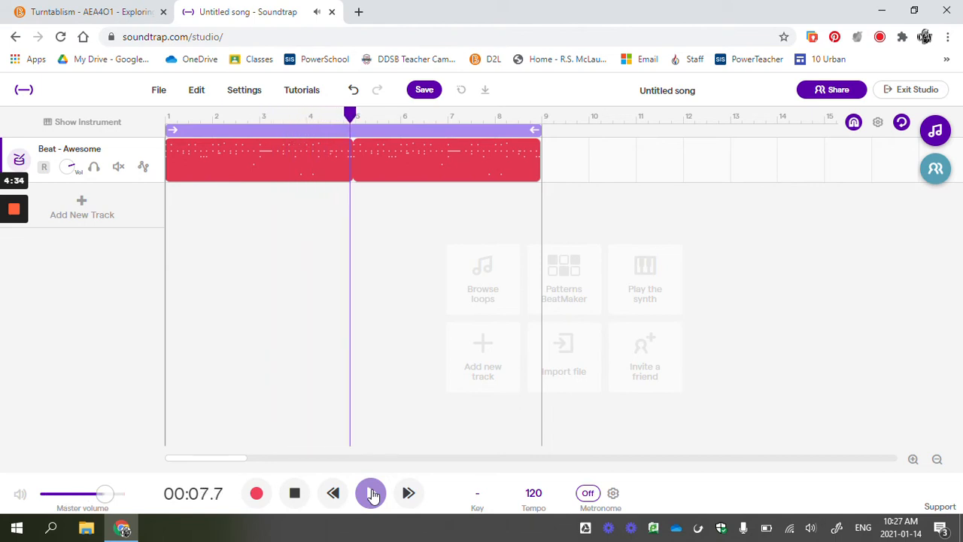
click(373, 493)
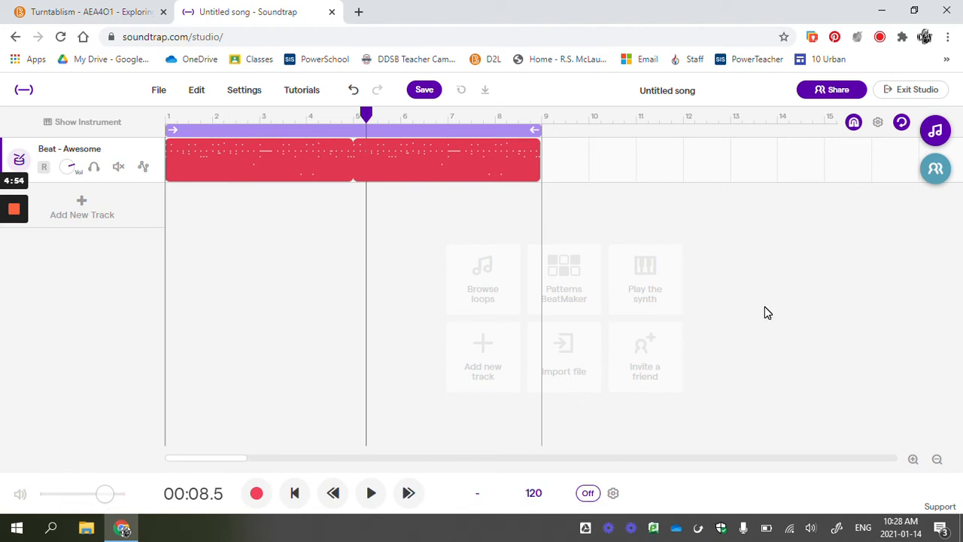
Loop the Beat - Awesome clip out to the end of bar 15 and turn off cycle mode.
mouse_move(537, 173)
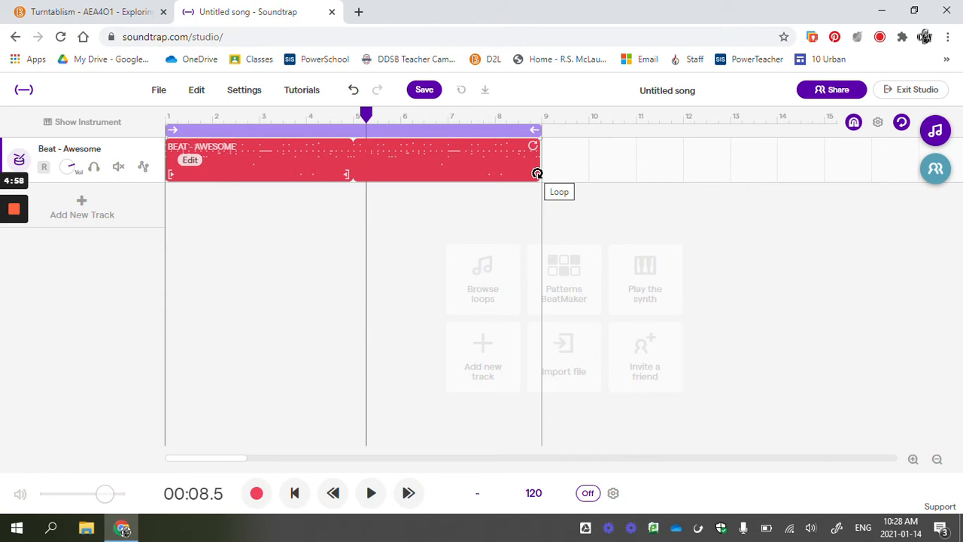
drag(537, 173, 866, 160)
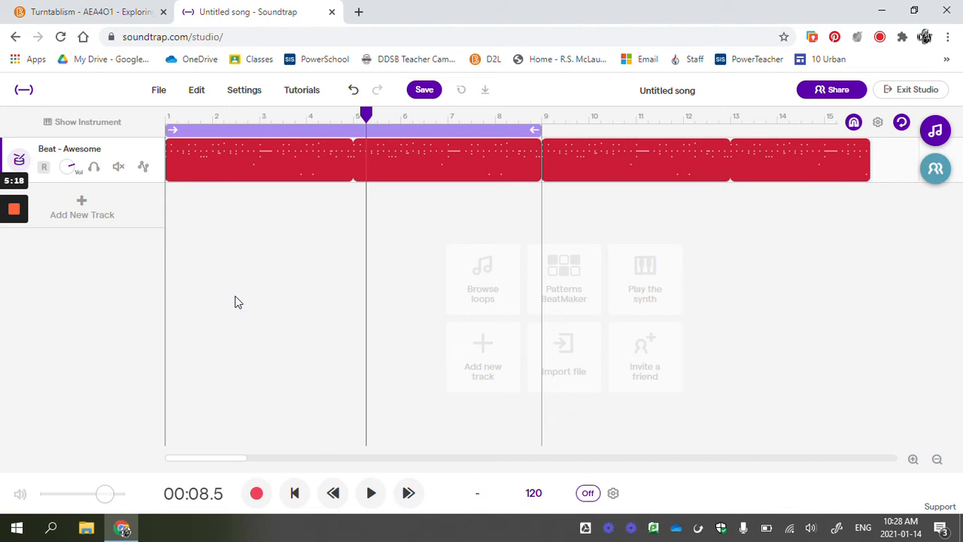
click(294, 493)
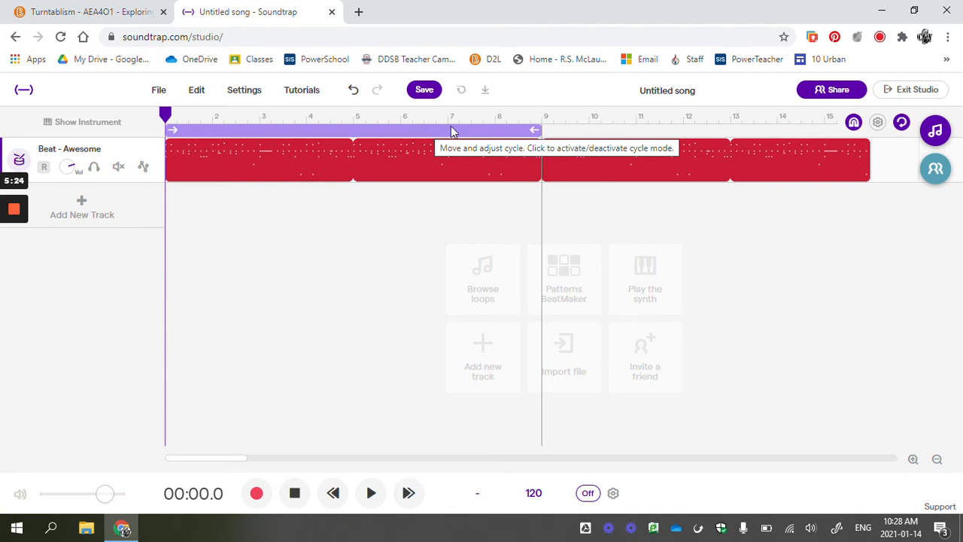
click(380, 131)
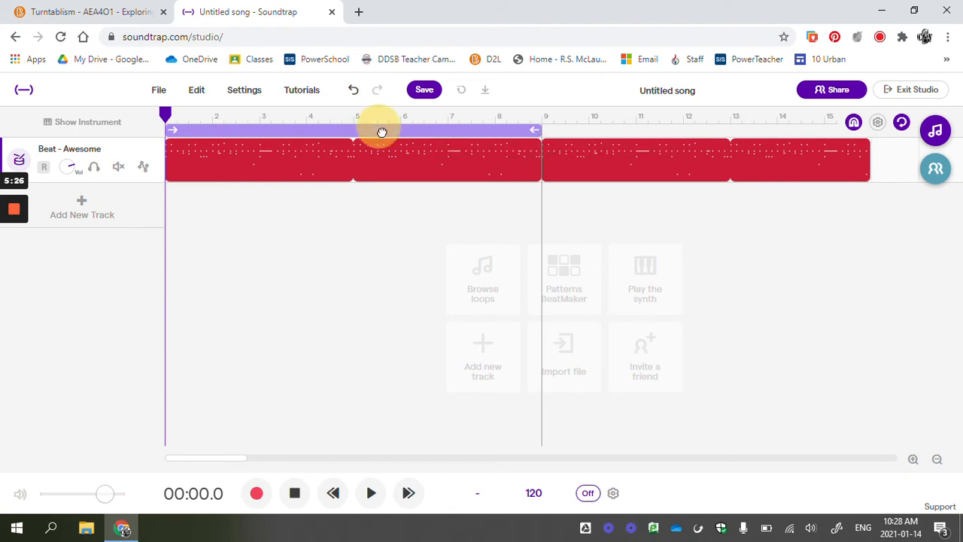
click(378, 132)
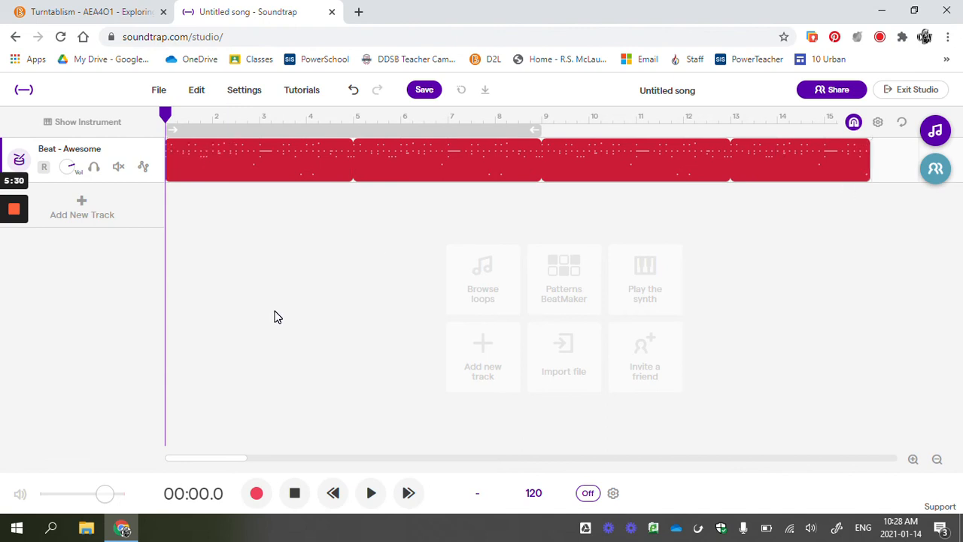
Preview the "Bass - Calling Out Lit" loop from the loop library and add it as a second track starting at bar 1.
click(92, 214)
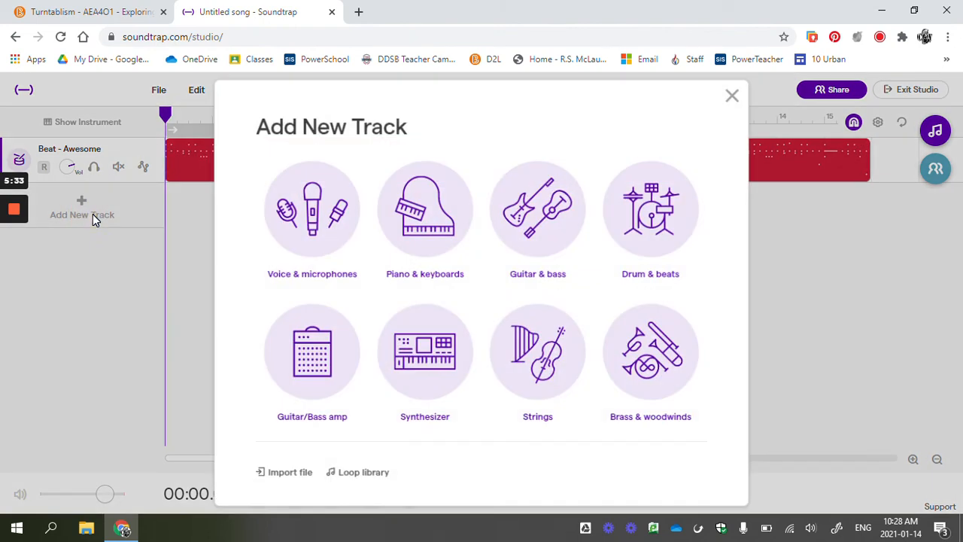
click(360, 472)
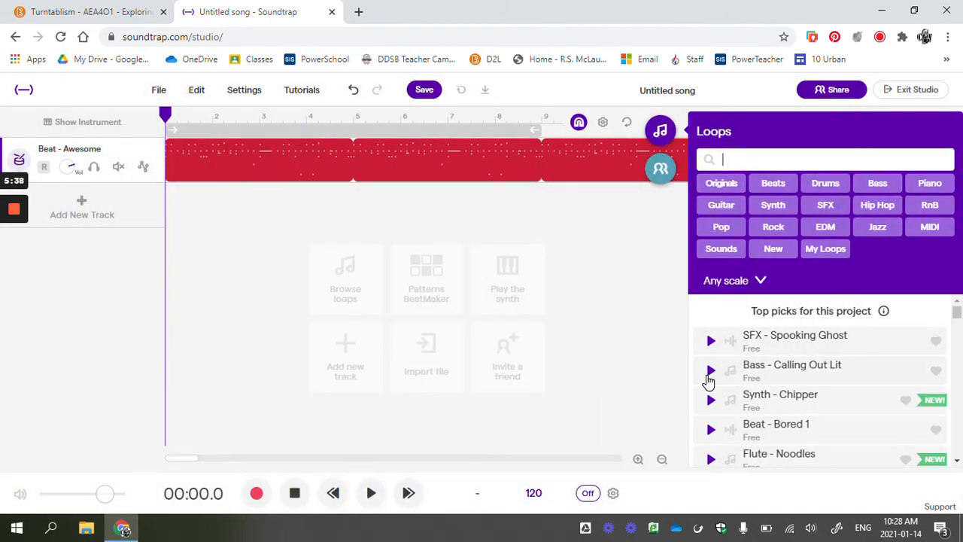
click(709, 376)
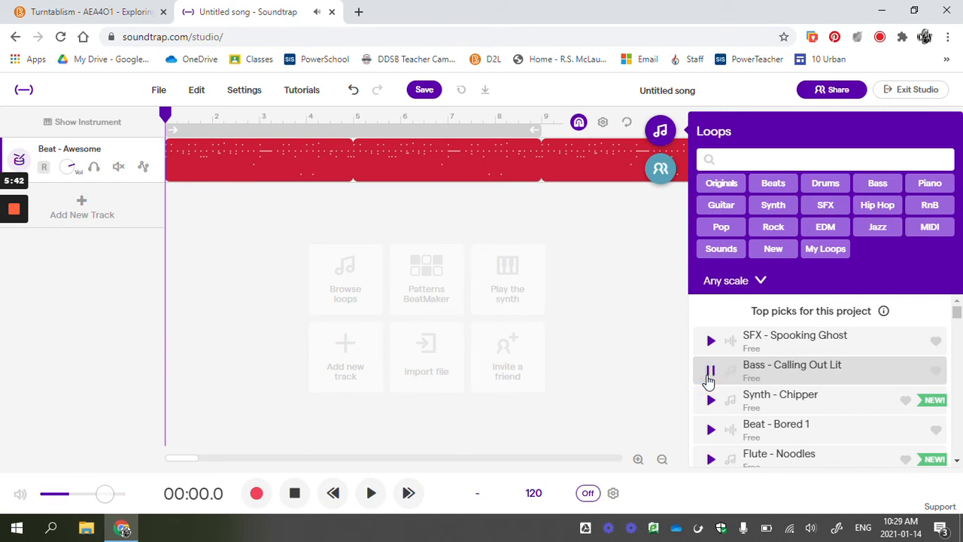
click(709, 369)
drag(816, 376, 168, 226)
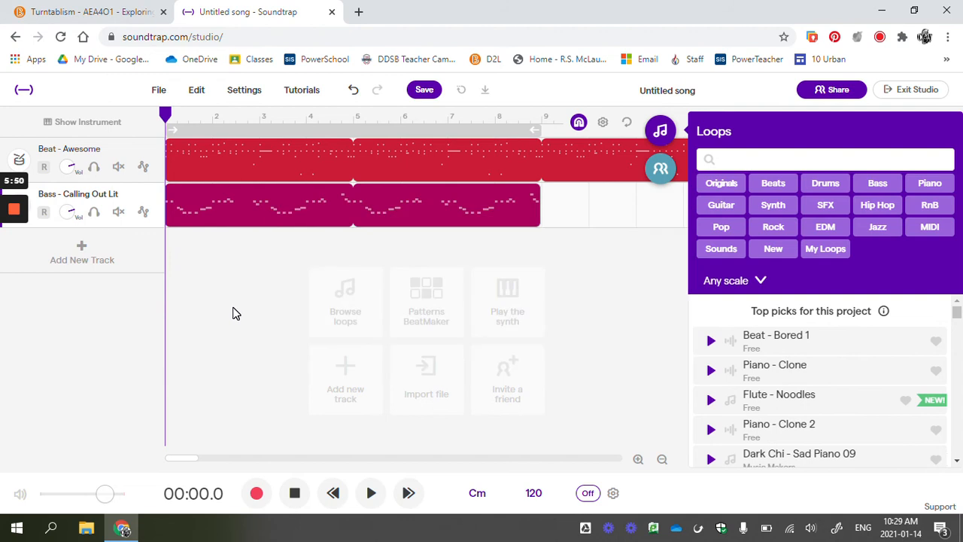
Move the bass clip to start at bar 5 and loop it to the beat clip's end, checking the mix by playback.
click(660, 130)
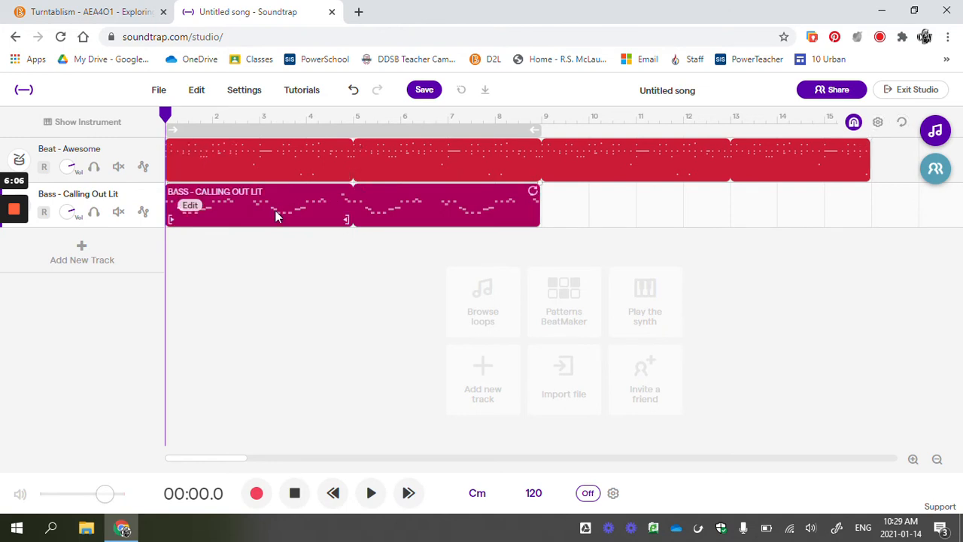
drag(273, 210, 464, 223)
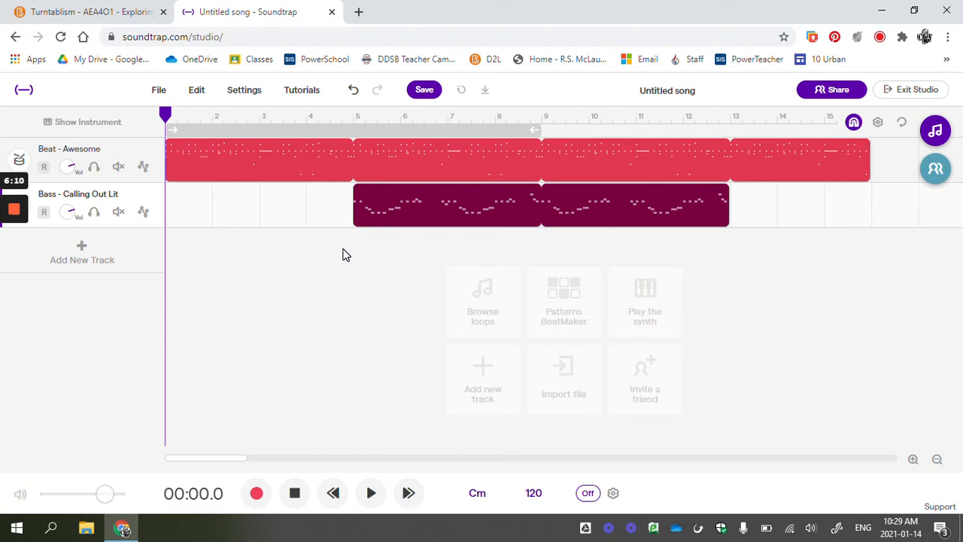
drag(725, 200, 864, 197)
click(371, 493)
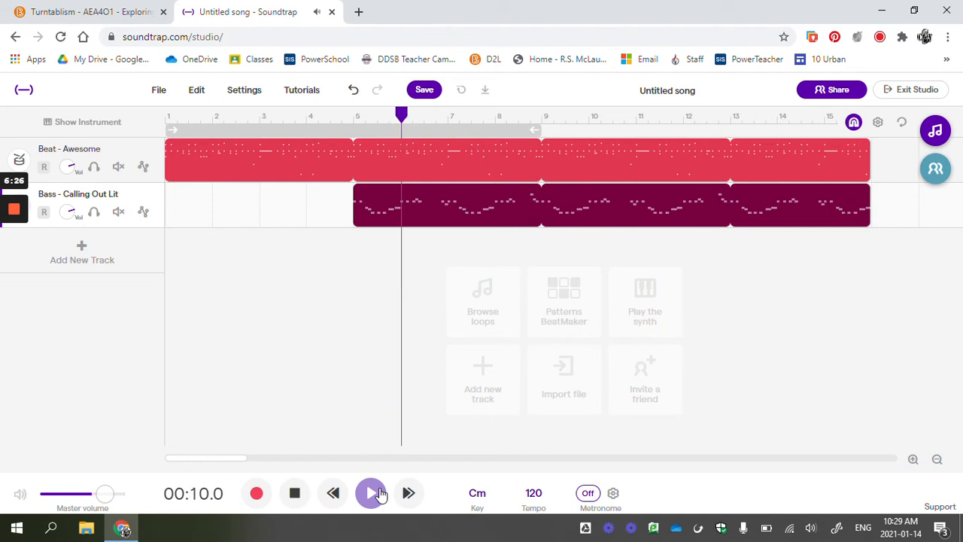
click(294, 497)
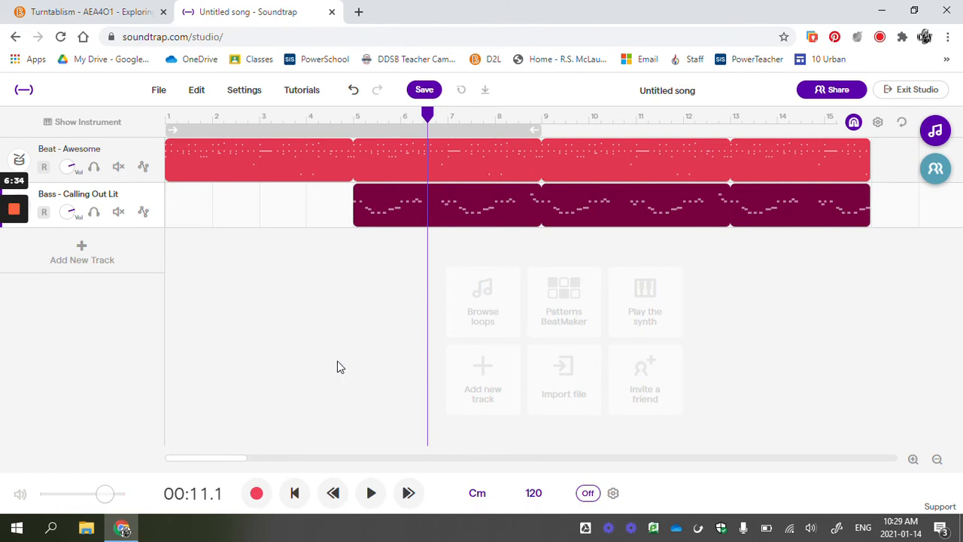
Open the loop library for a new track and search it for "scratch".
click(127, 256)
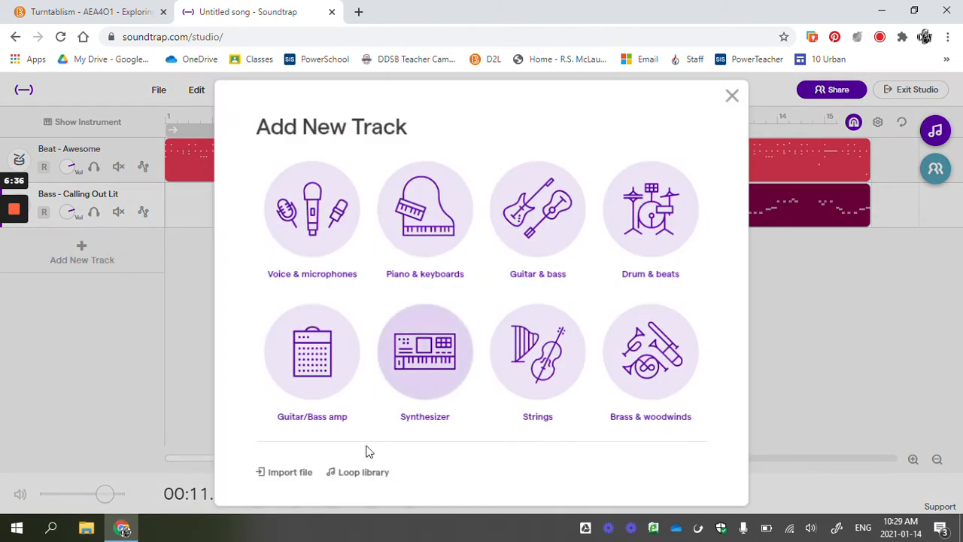
click(364, 472)
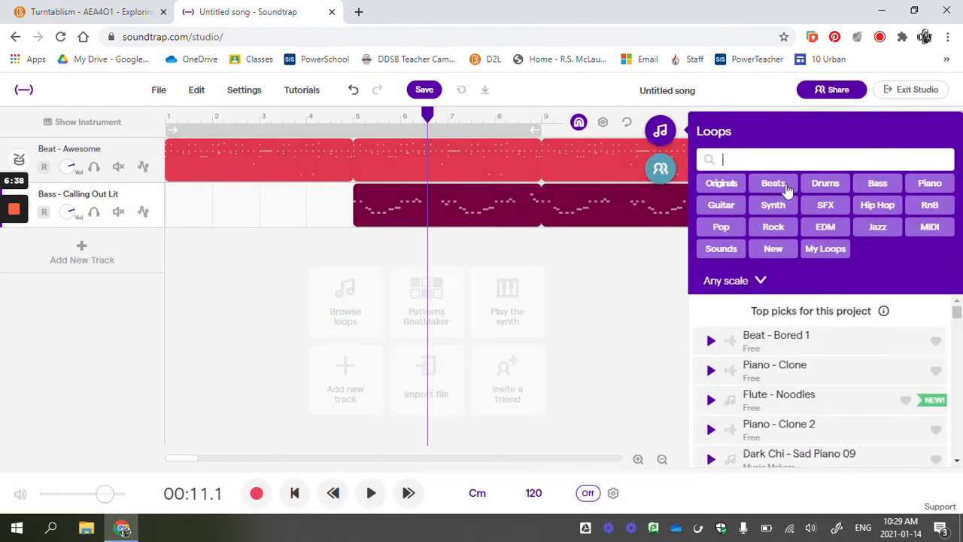
text(scratch)
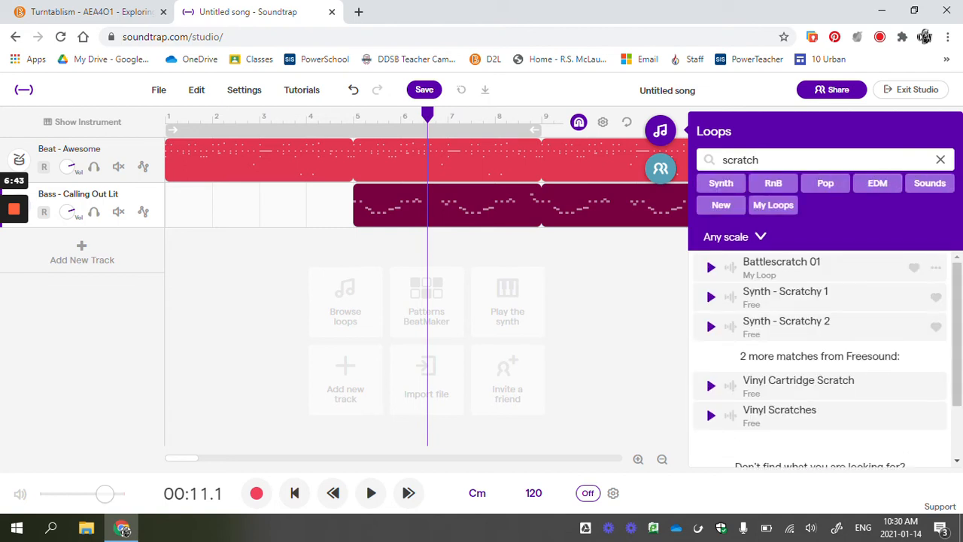
Preview the "Battlescratch 01" loop and add it as a third track near bar 1.
click(710, 268)
click(710, 269)
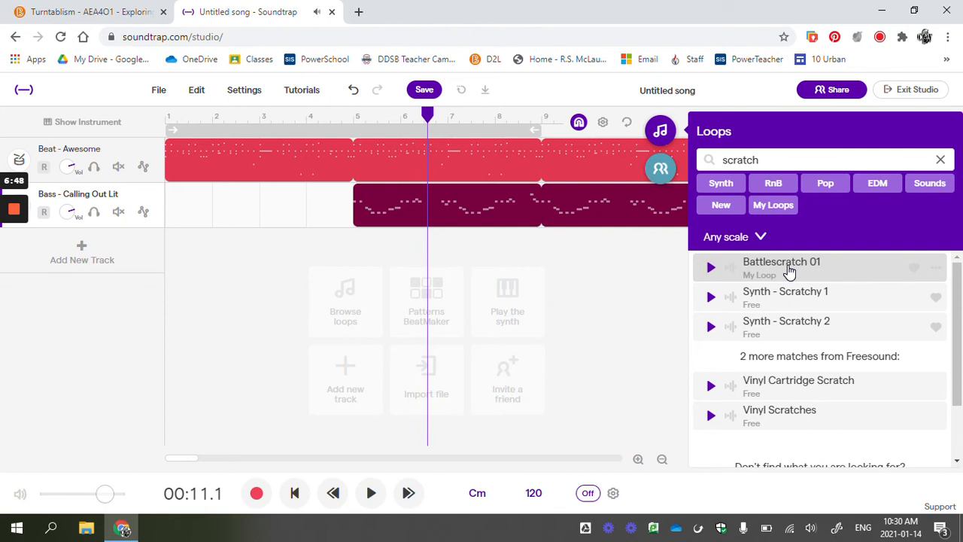
click(713, 269)
drag(260, 272, 185, 258)
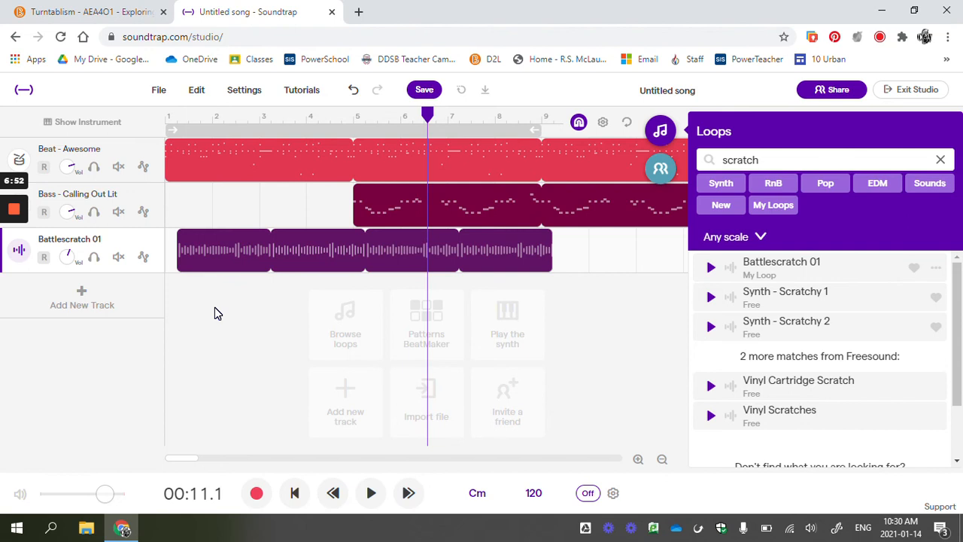
Move the Battlescratch 01 clip to start at bar 5 and check the mix by playback from about bar 4.
mouse_move(269, 265)
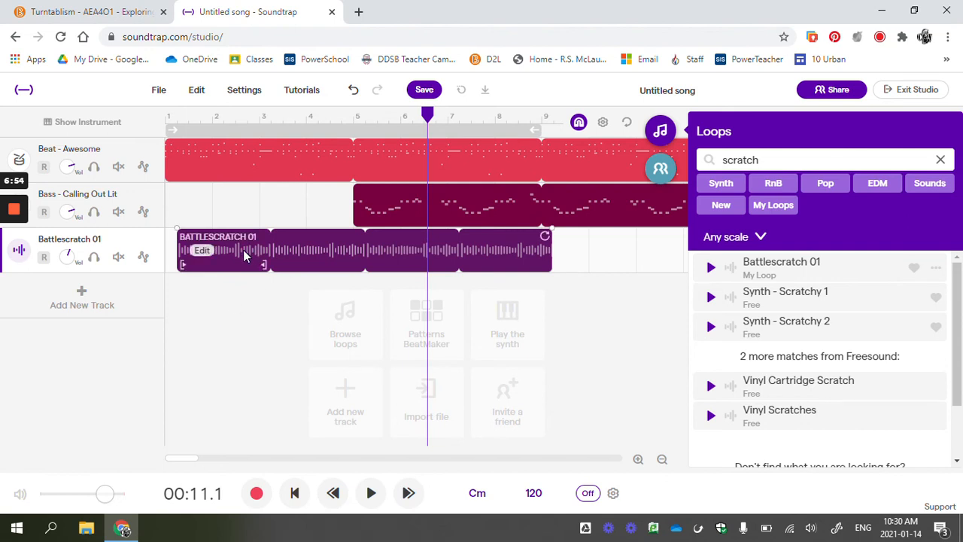
drag(297, 243, 474, 258)
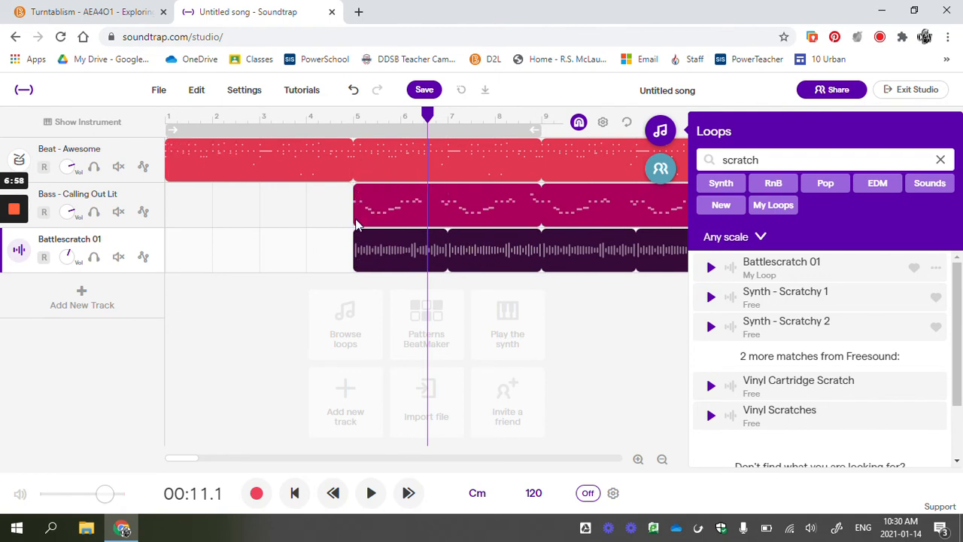
drag(427, 114, 319, 128)
click(370, 493)
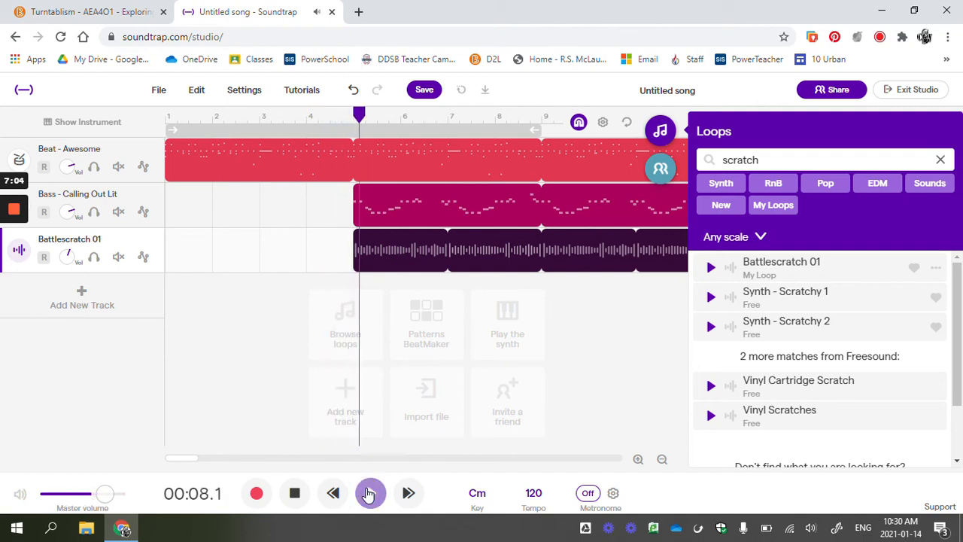
click(295, 493)
click(295, 493)
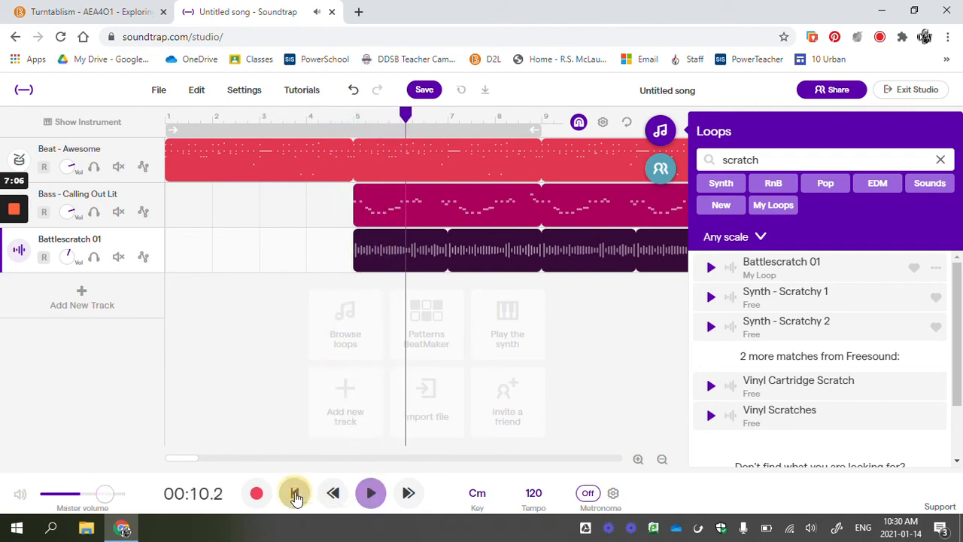
Hide the loop library and shorten the Battlescratch 01 clip to about three quarters of bar 5.
click(662, 134)
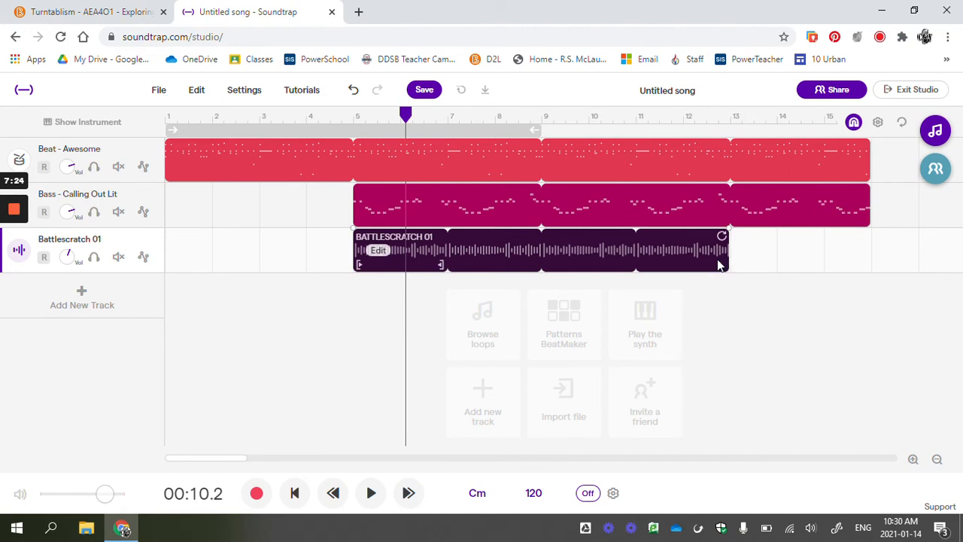
click(741, 294)
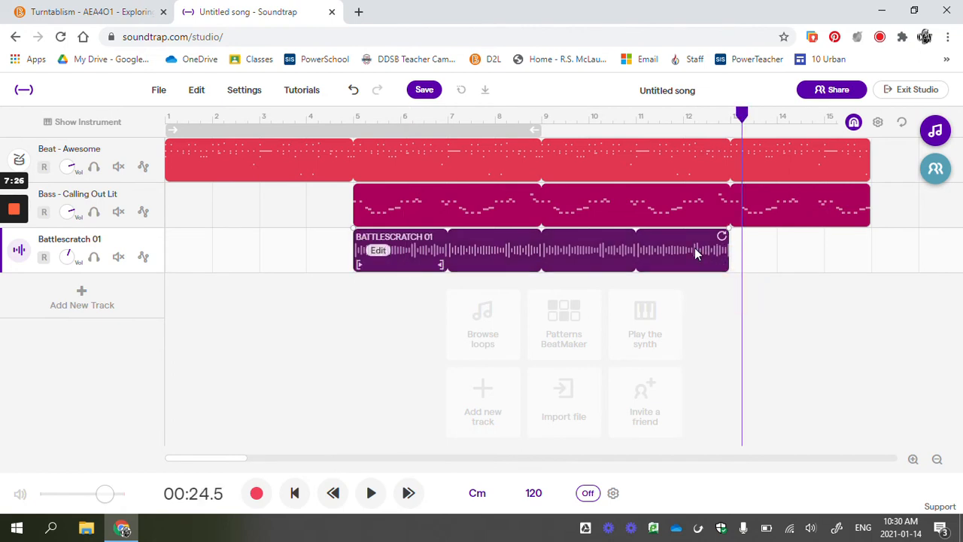
drag(726, 262, 442, 245)
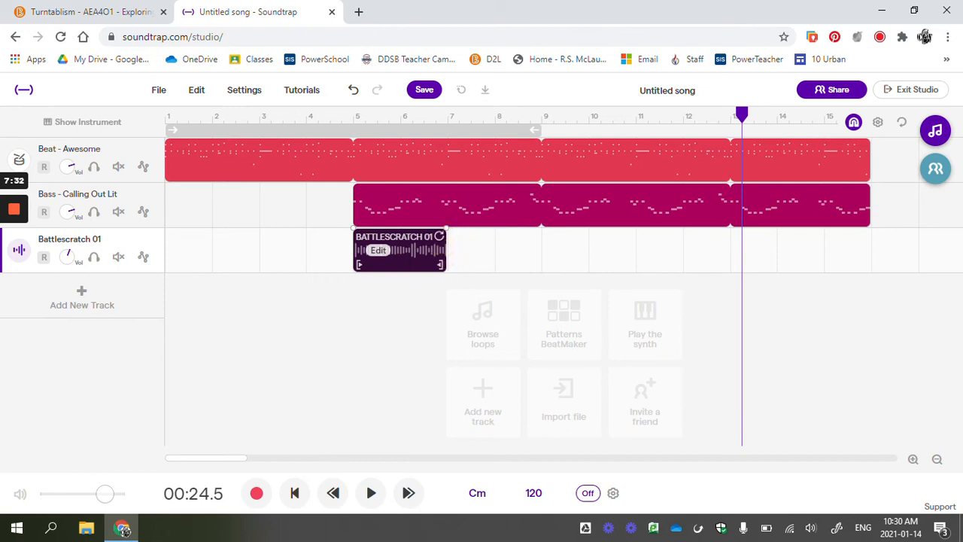
drag(443, 262, 386, 253)
Play the mix from just before bar 5 to hear the shortened scratch clip, stopping after bar 6.
drag(741, 114, 341, 126)
click(371, 493)
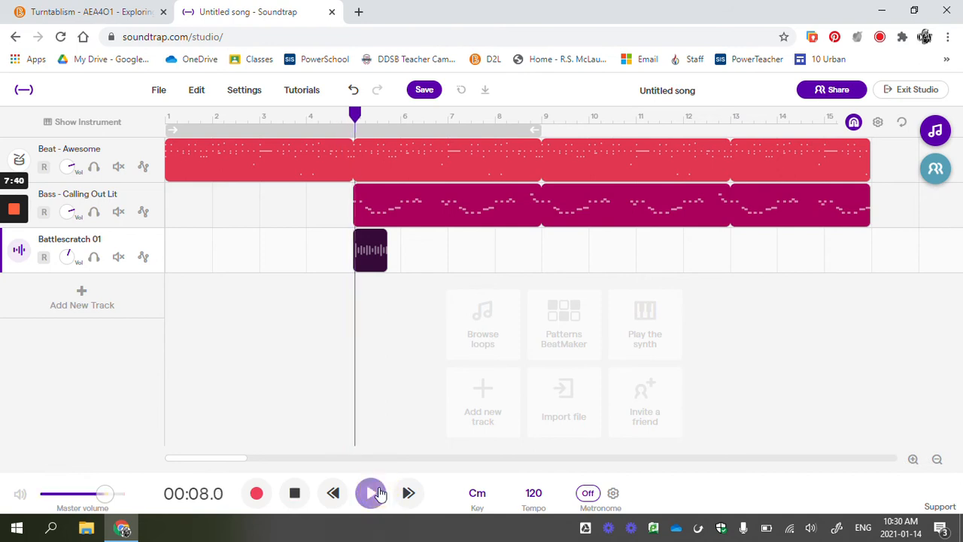
click(296, 494)
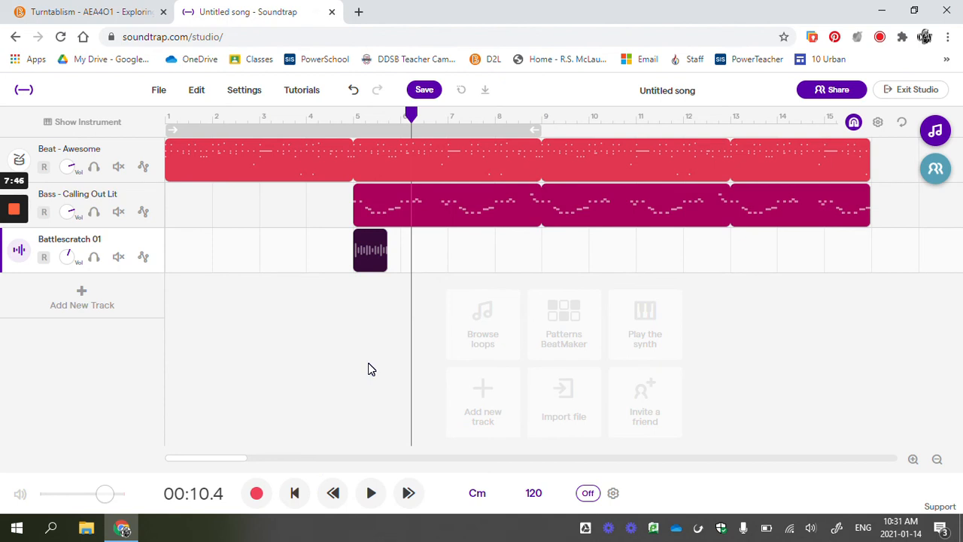
Copy the short scratch clip to bar 7 of its track and check both scratches by playback from about bar 4.
mouse_move(375, 271)
click(418, 262)
mouse_move(434, 263)
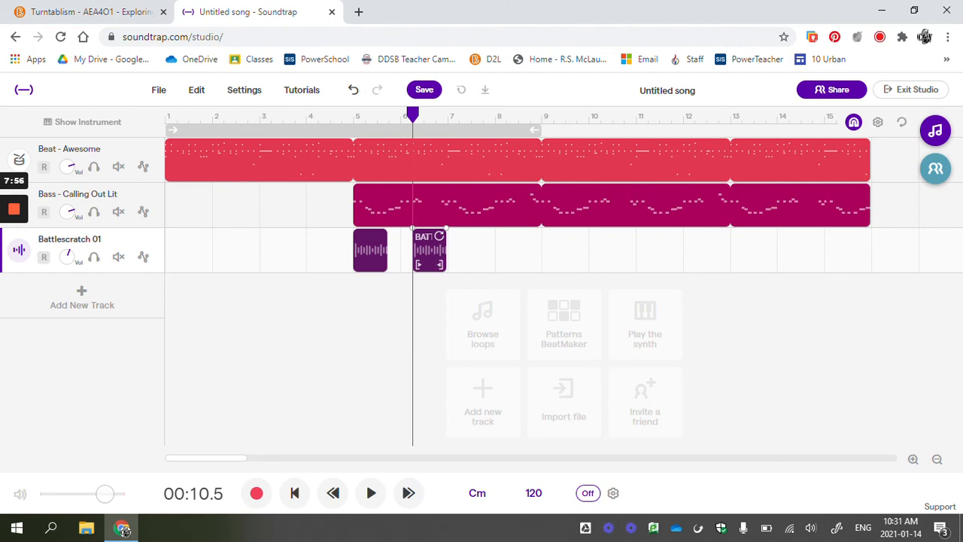
drag(433, 260, 547, 268)
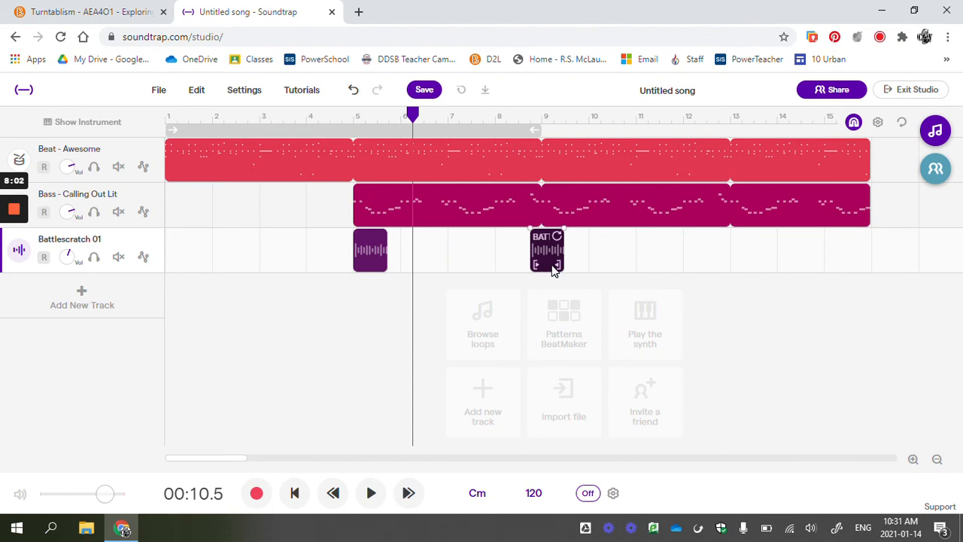
drag(547, 256, 467, 254)
drag(412, 116, 317, 117)
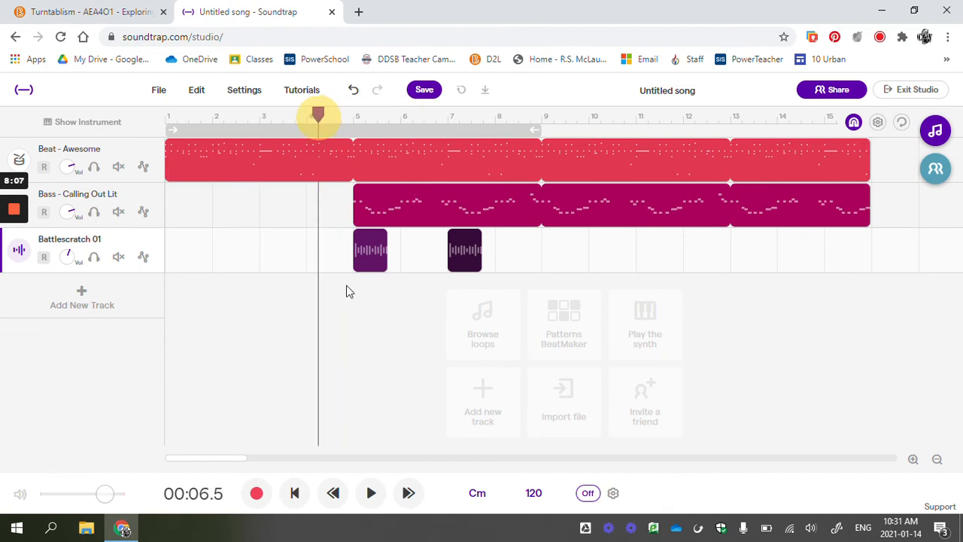
click(366, 495)
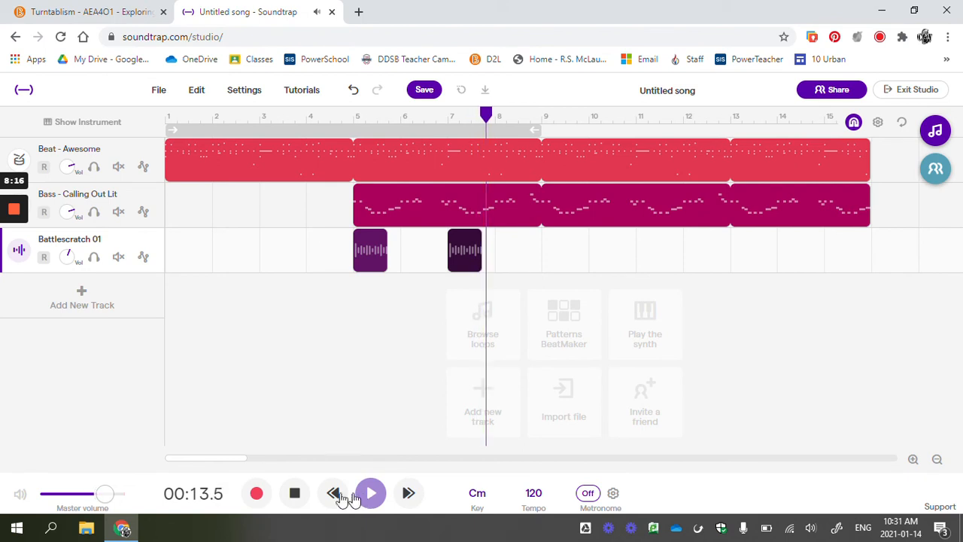
click(295, 494)
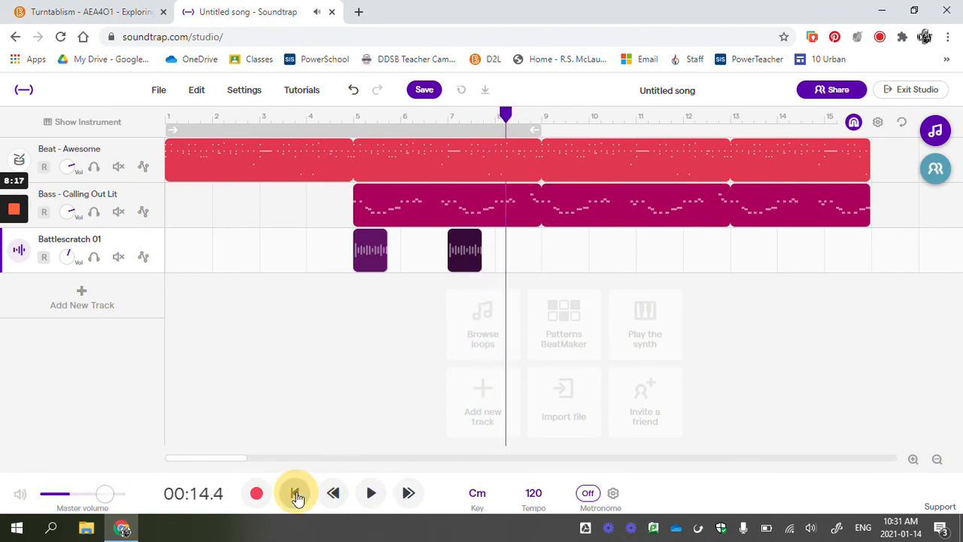
Paste four more copies of the short scratch clip on its track, starting at bars 9, 11, 13 and 15.
click(578, 259)
key(ctrl+v)
drag(595, 250, 560, 252)
click(671, 253)
key(ctrl+v)
drag(684, 253, 653, 255)
click(750, 245)
key(ctrl+v)
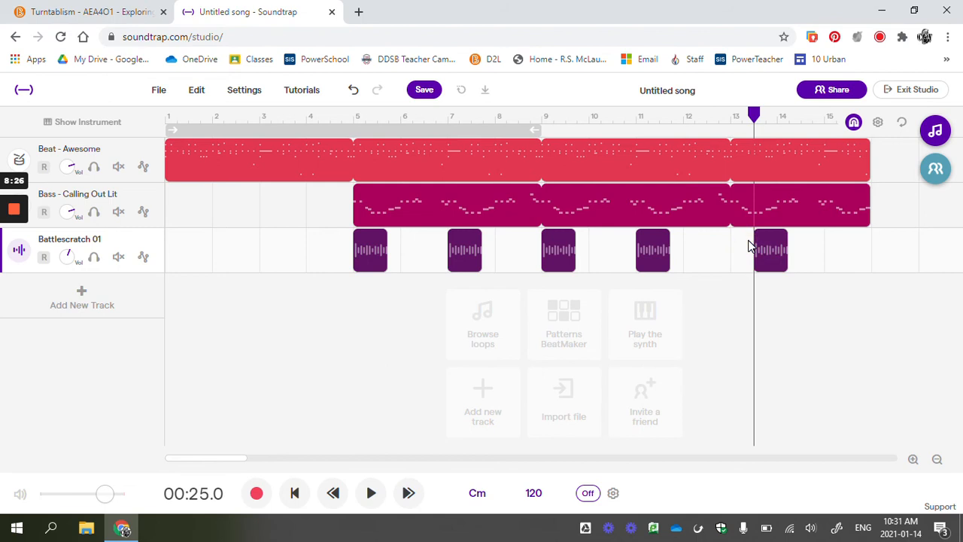
drag(767, 254, 748, 252)
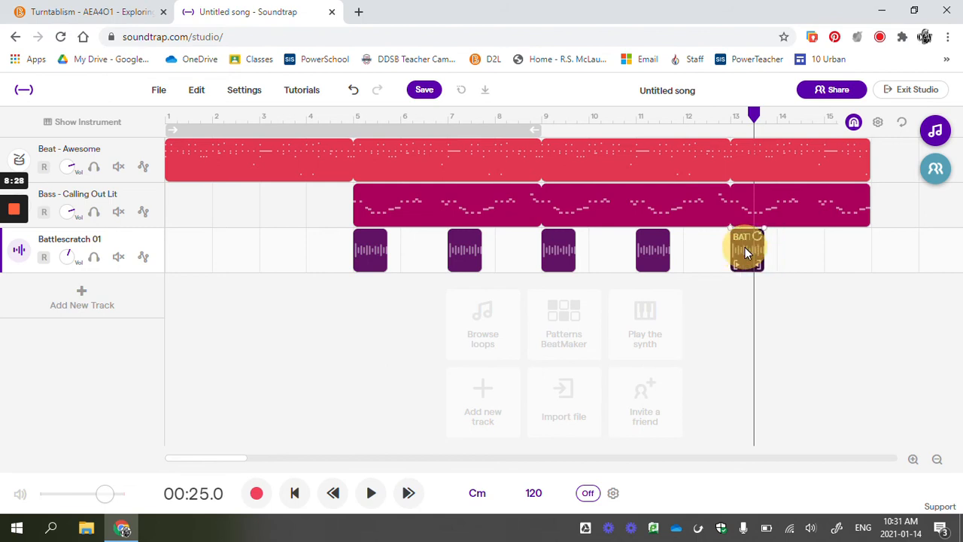
click(843, 244)
key(ctrl+v)
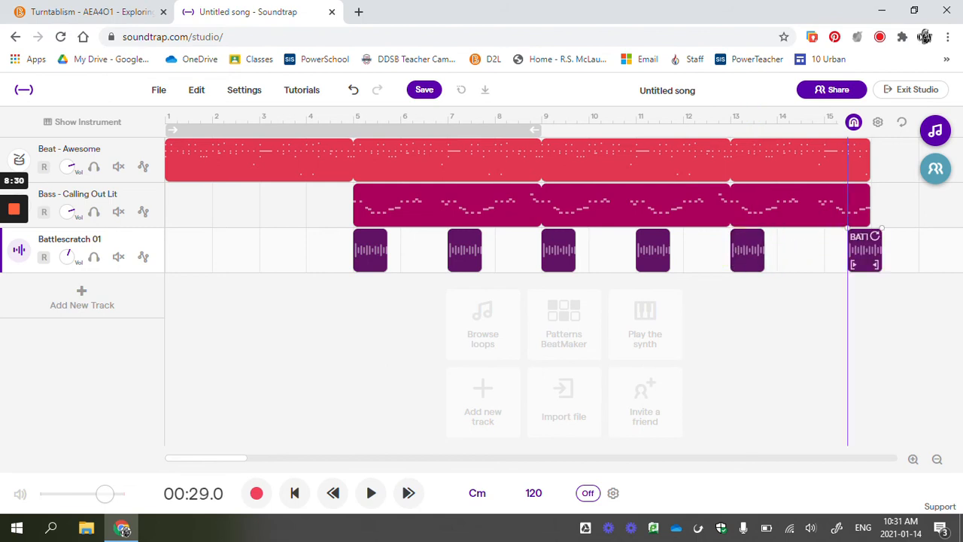
drag(869, 255, 846, 257)
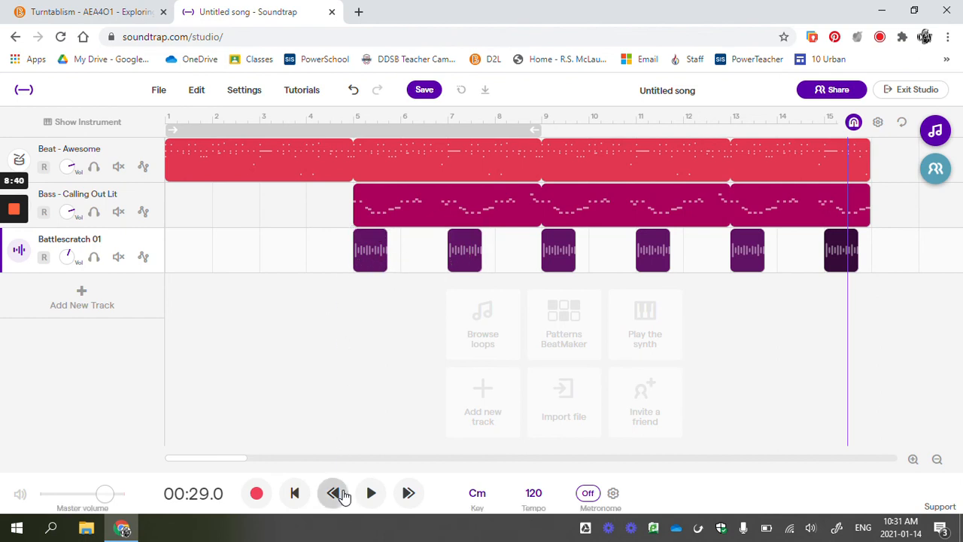
Leave cycle mode off and play the arrangement from the start of the song, stopping just before bar 9.
click(320, 132)
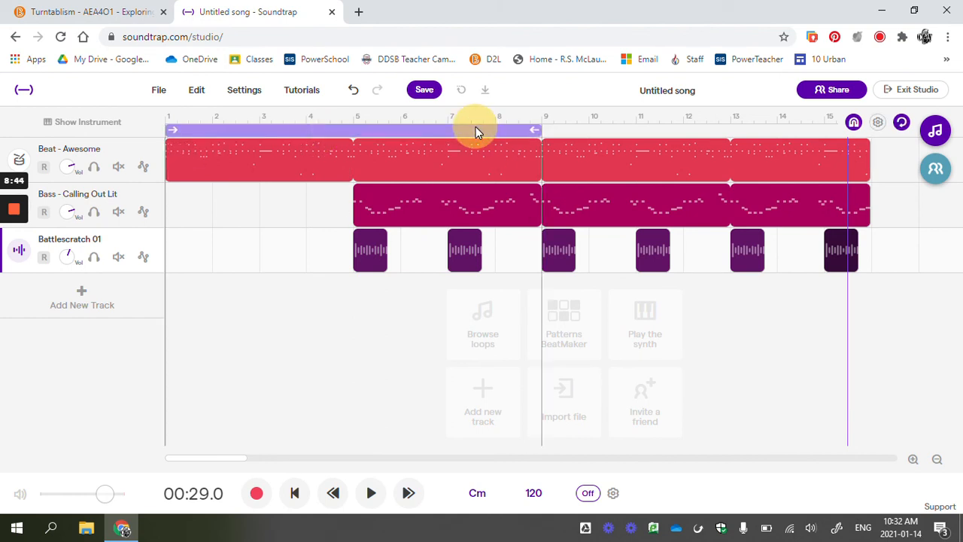
click(504, 133)
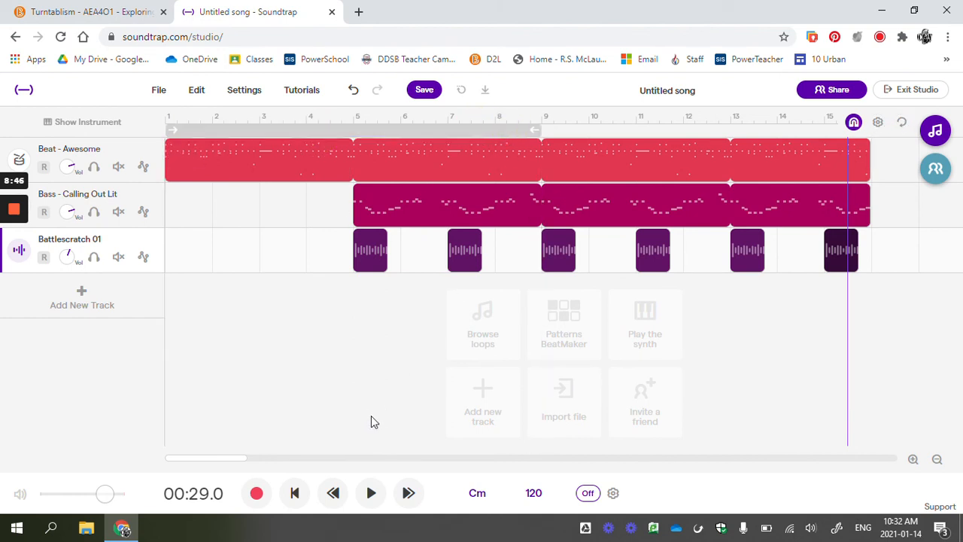
click(298, 496)
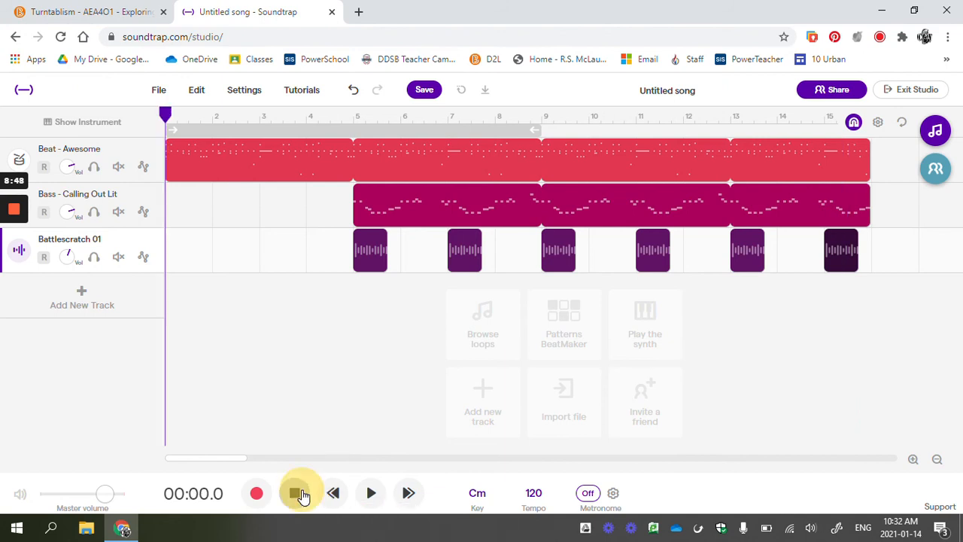
click(381, 500)
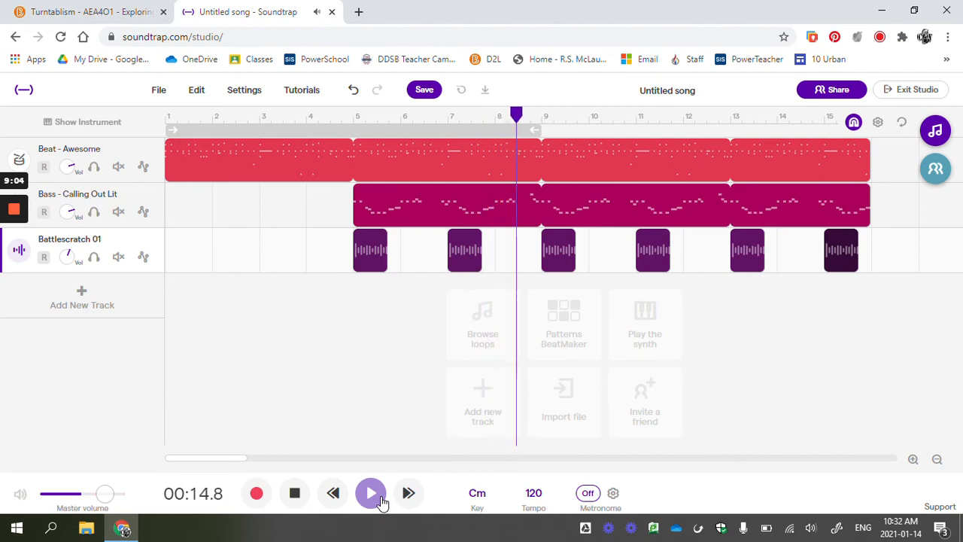
click(295, 494)
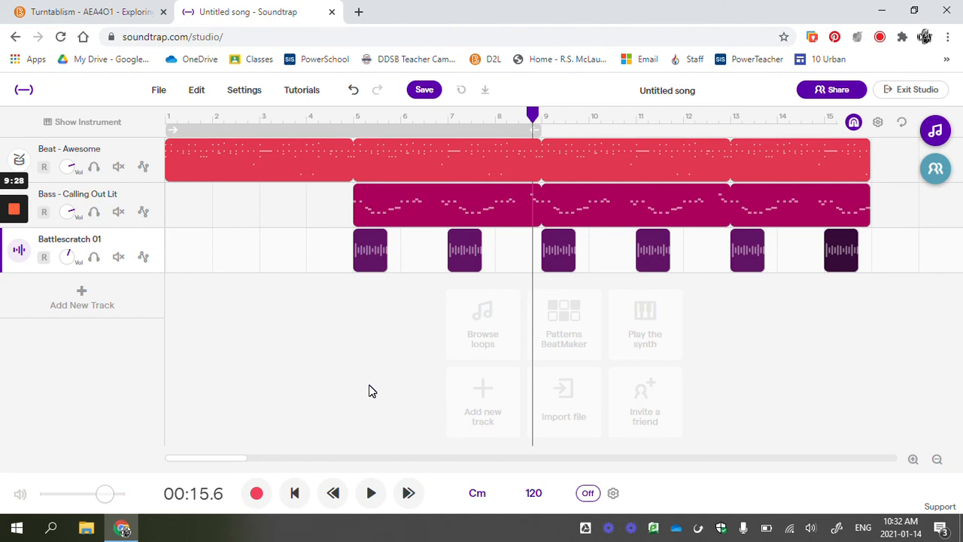
Set the song's tempo to 140 BPM and adjust the audio data to match the new tempo.
click(532, 495)
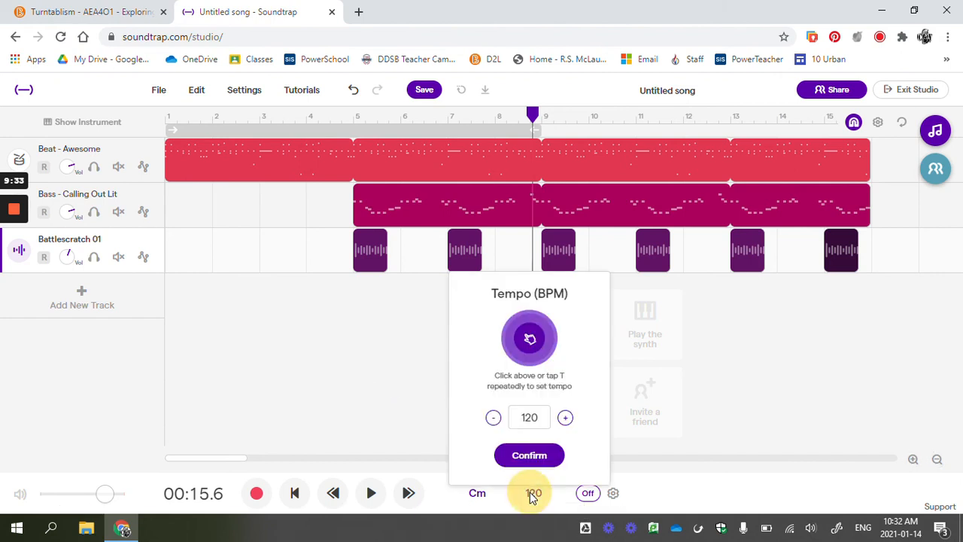
click(564, 418)
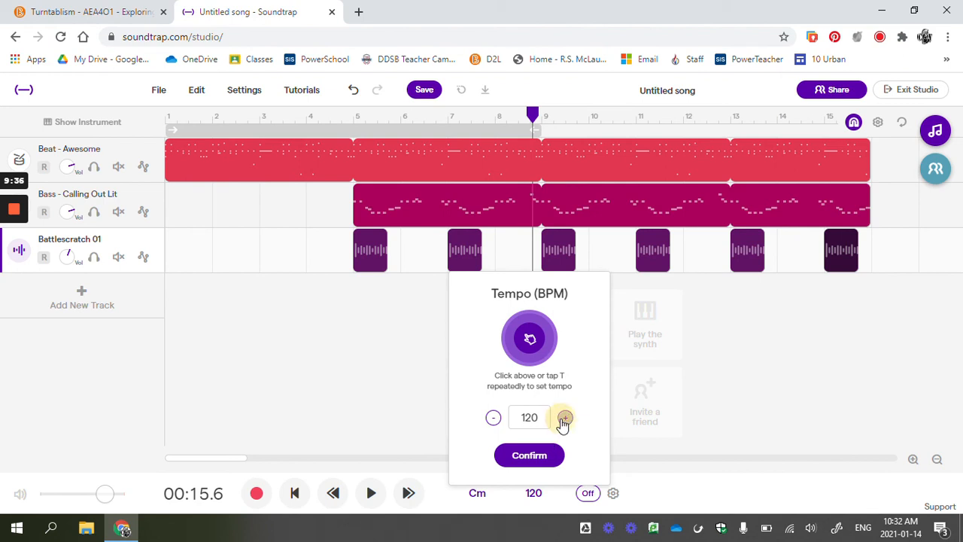
click(564, 418)
click(564, 419)
click(564, 419)
click(565, 419)
click(564, 419)
click(564, 419)
click(564, 419)
click(564, 418)
click(564, 419)
click(565, 418)
click(564, 419)
click(540, 453)
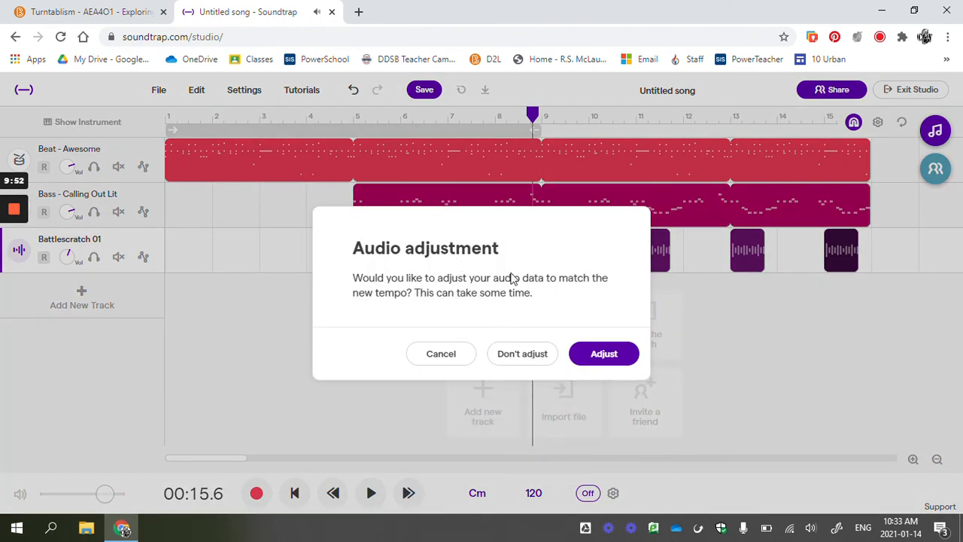
click(592, 351)
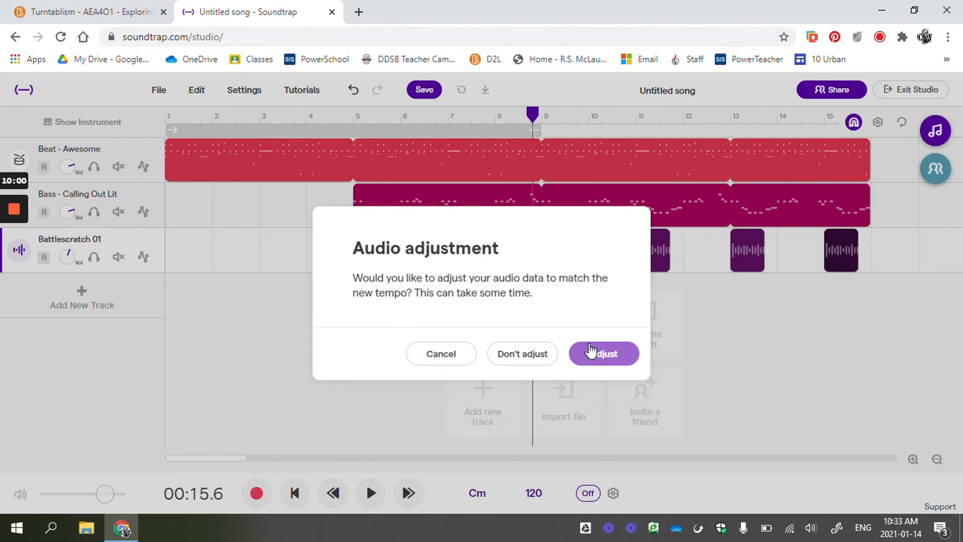
click(592, 351)
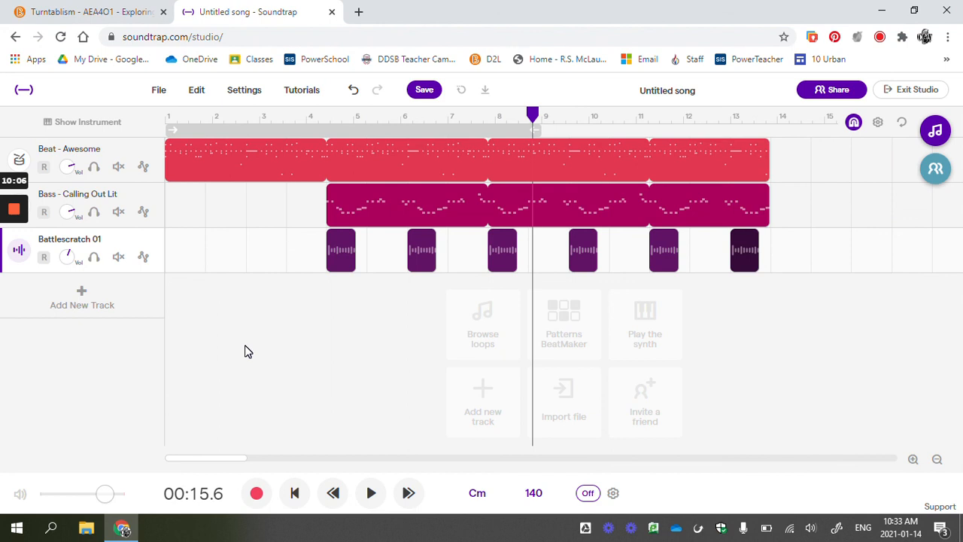
Play the song from the start at the new tempo, stopping between bars 8 and 9.
click(295, 492)
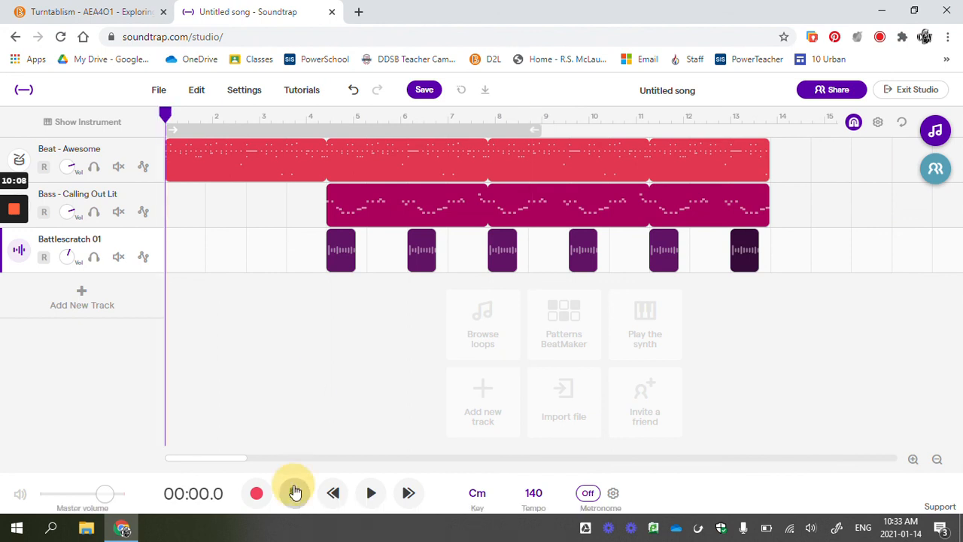
click(373, 493)
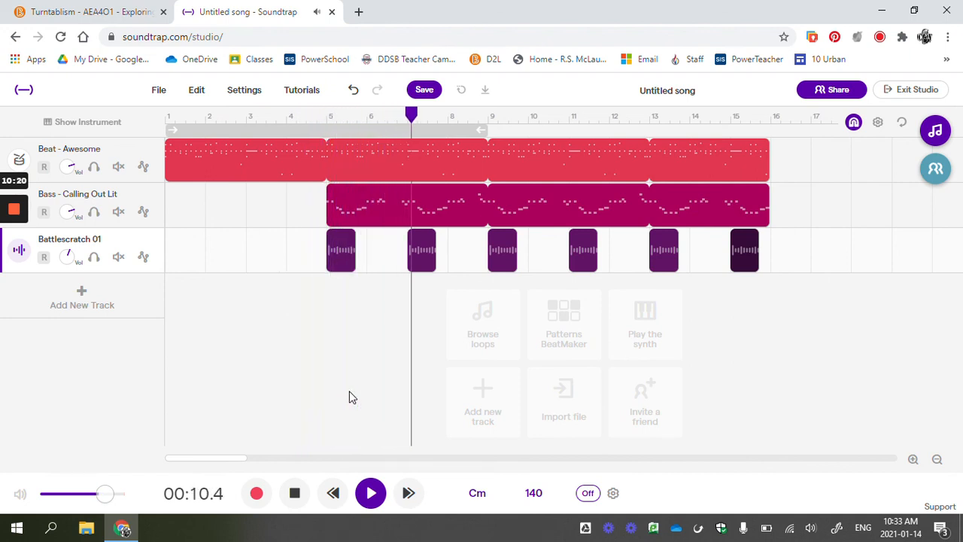
click(294, 493)
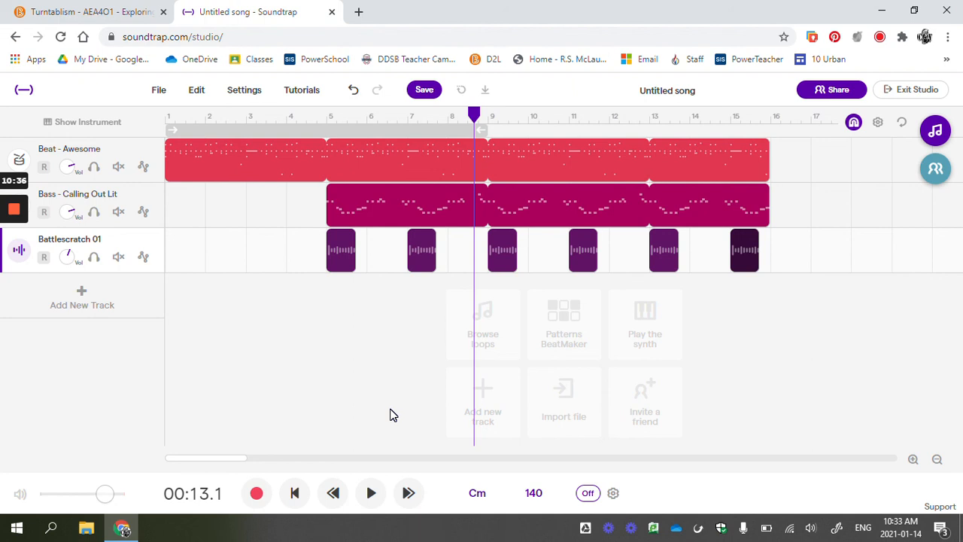
Rename the song "Loops" and save the project.
click(683, 91)
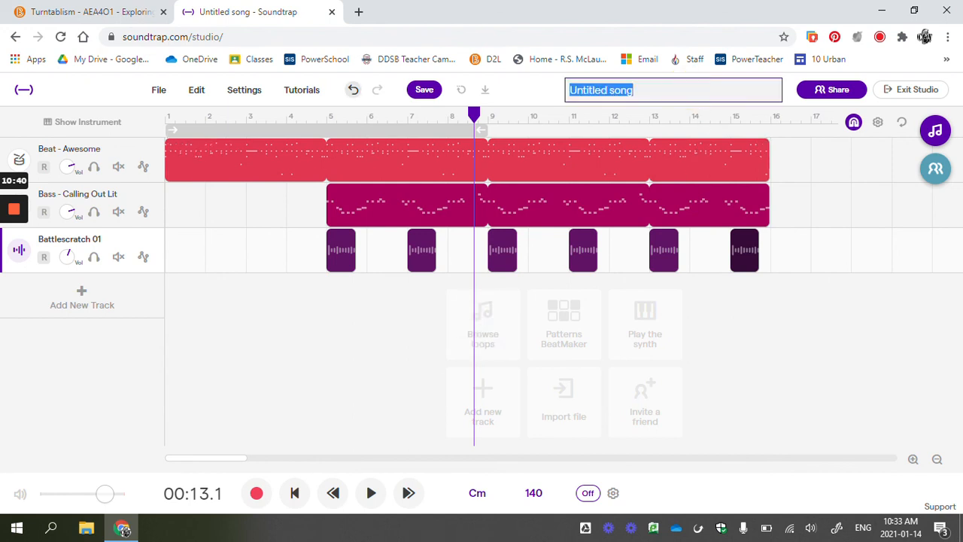
text(Loops)
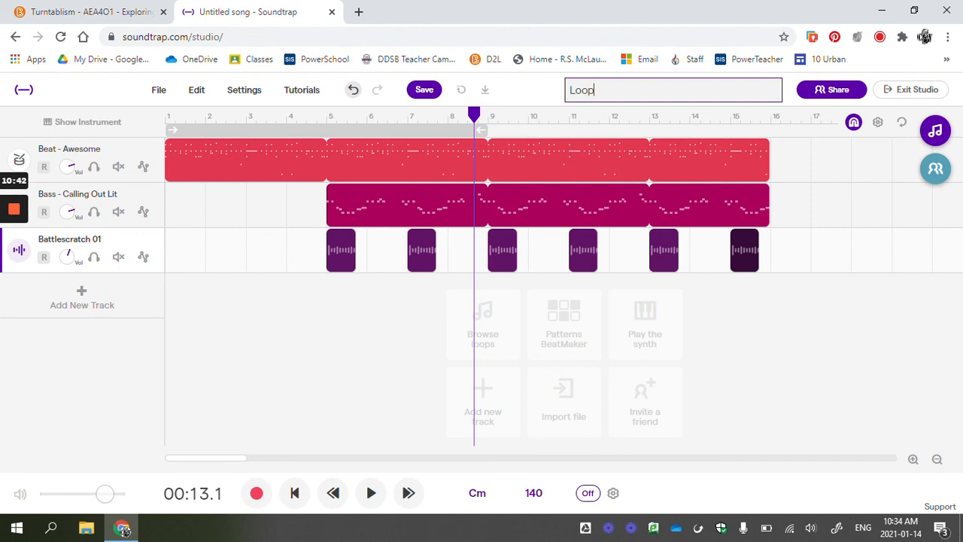
click(286, 318)
click(424, 90)
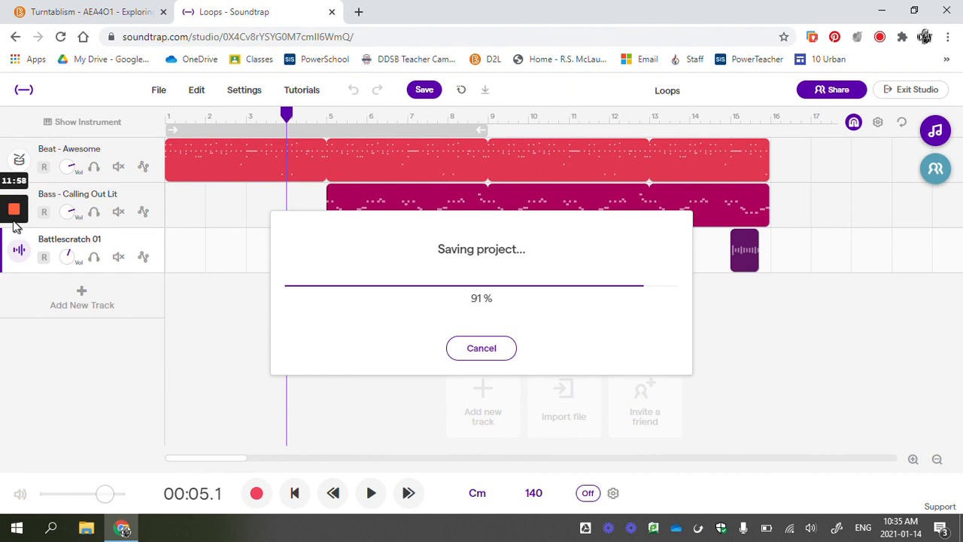
mouse_move(13, 215)
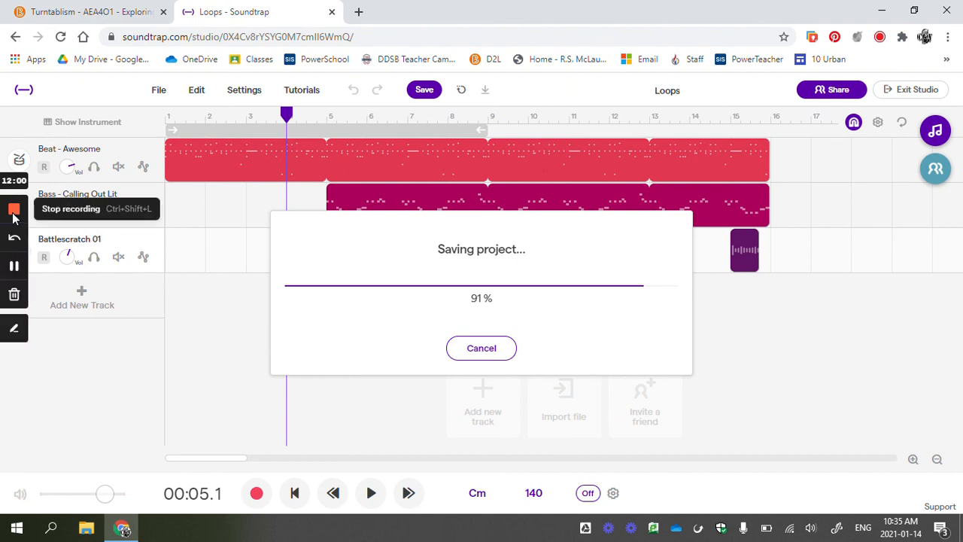